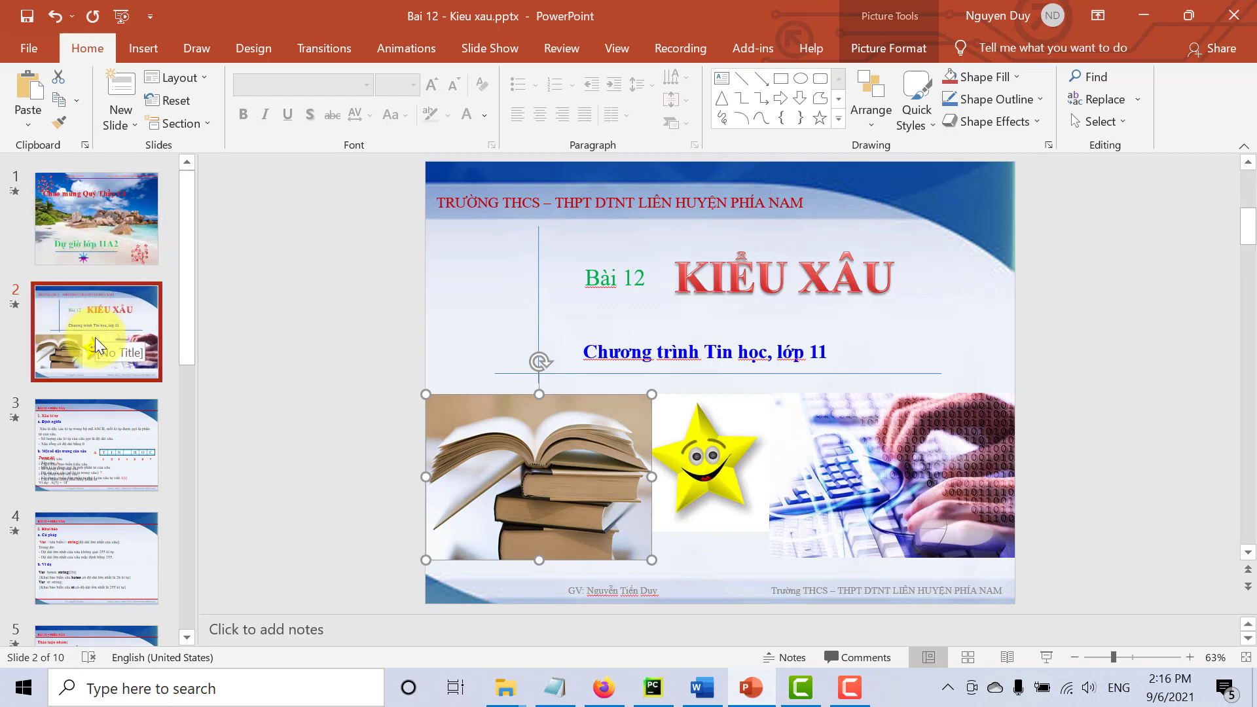
Step: Export slide 2's books picture as Picture1.jpg into the Pictures folder
click(95, 337)
click(100, 234)
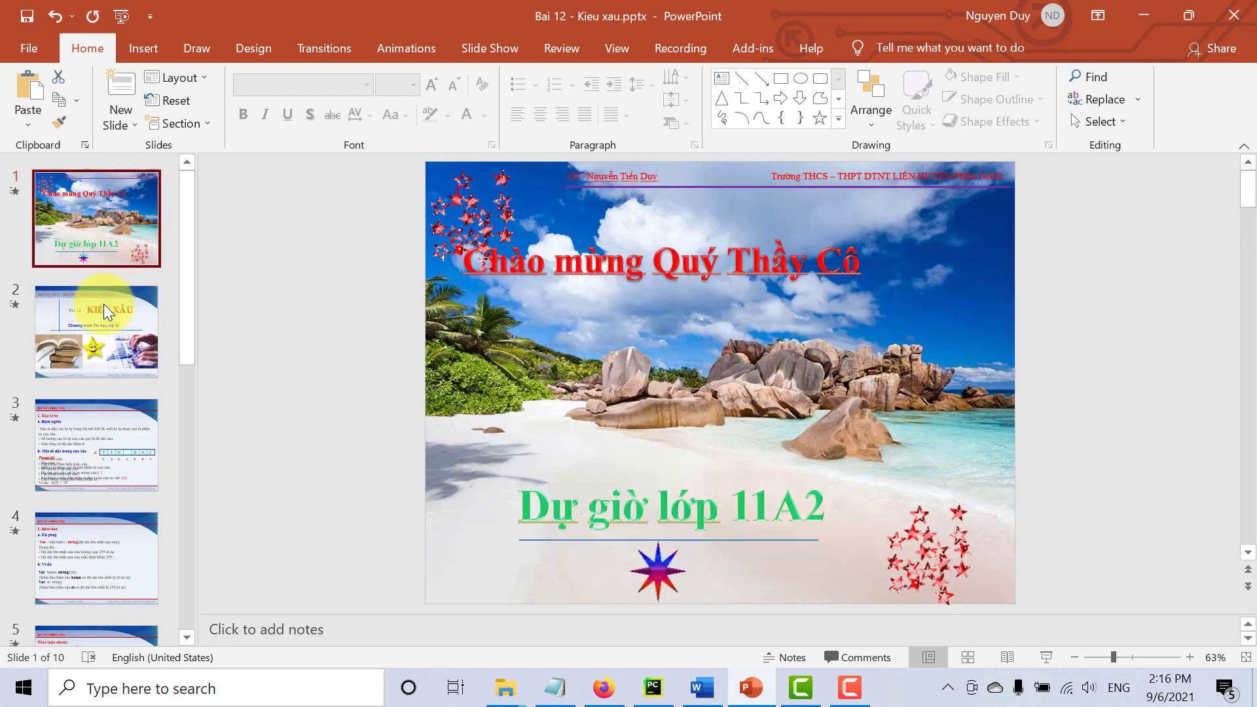
click(105, 309)
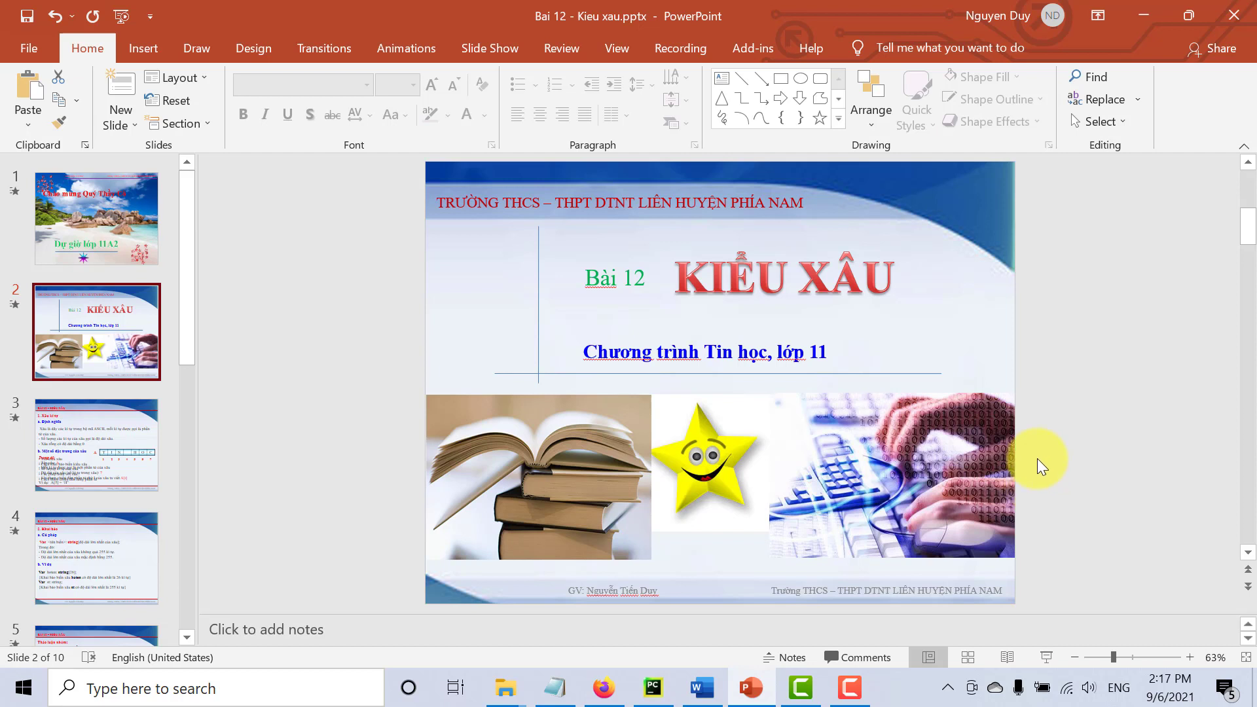
click(352, 357)
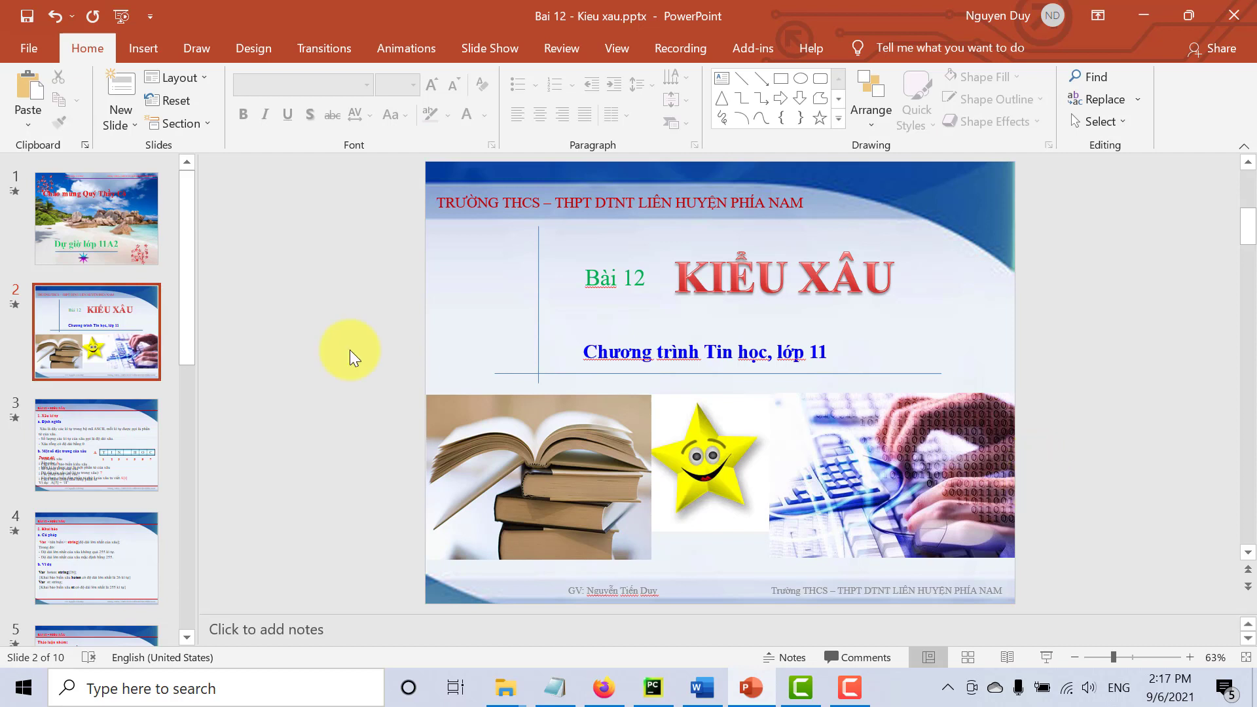
right_click(520, 431)
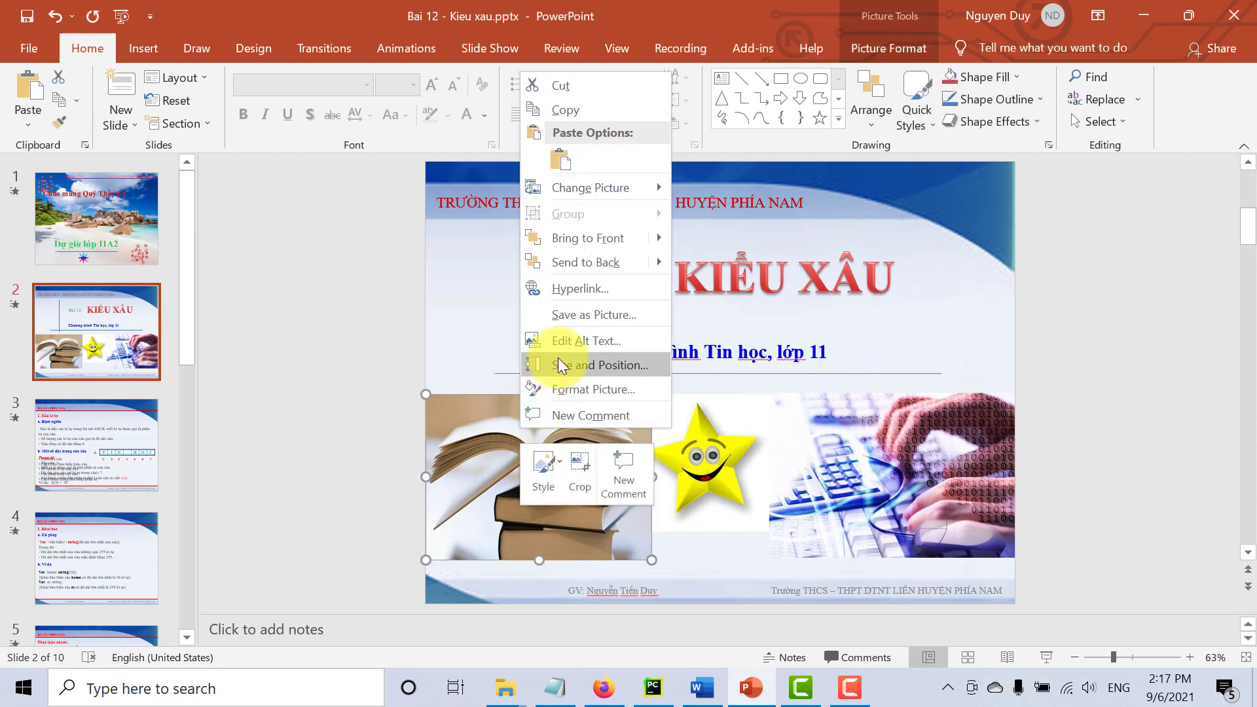
click(579, 316)
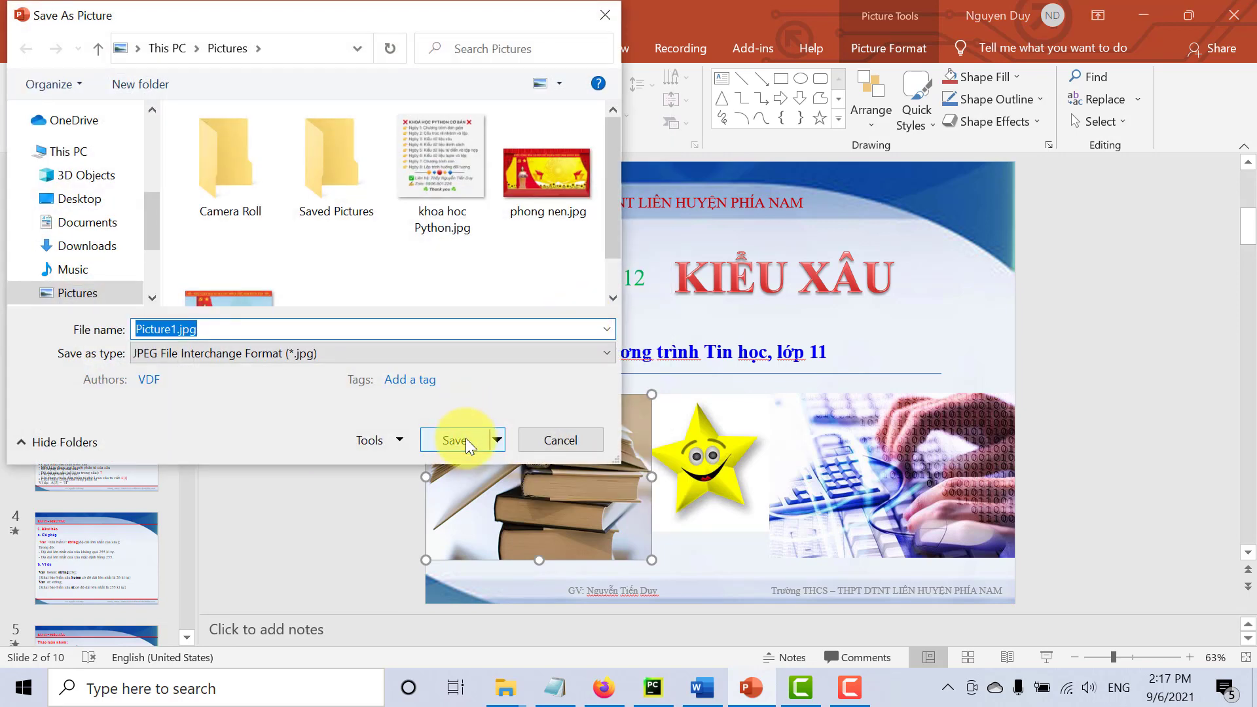
click(465, 438)
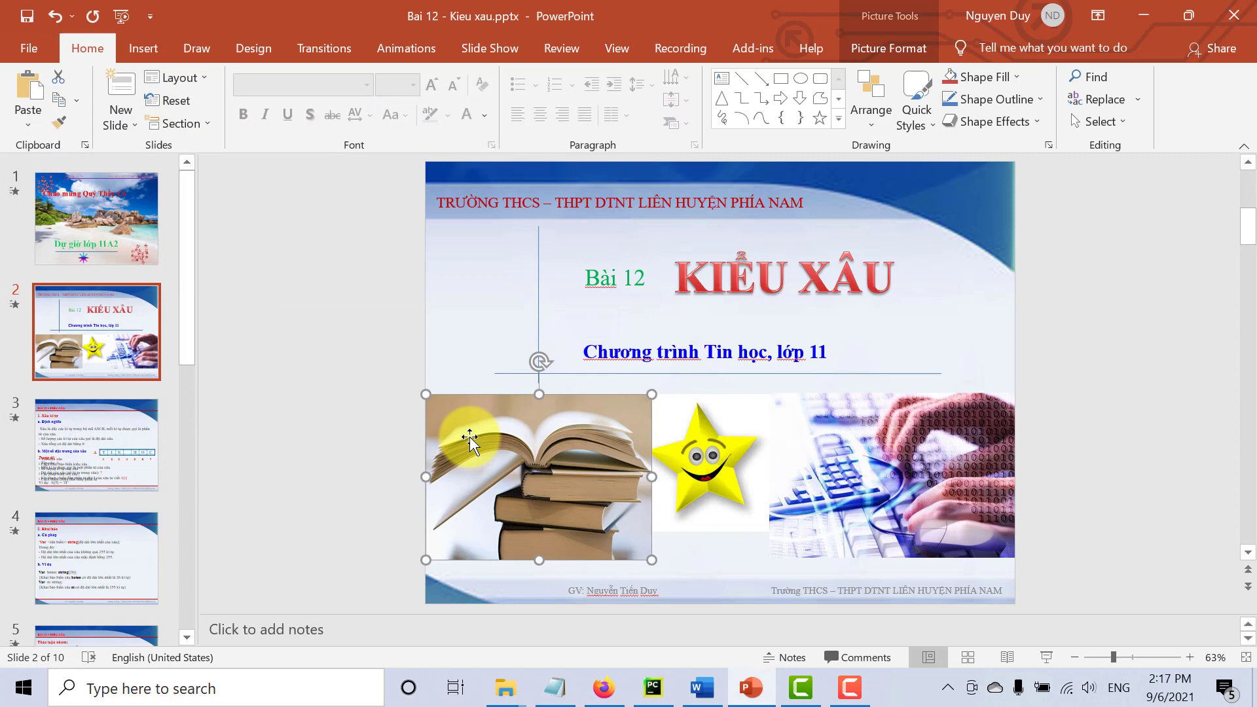
mouse_move(505, 689)
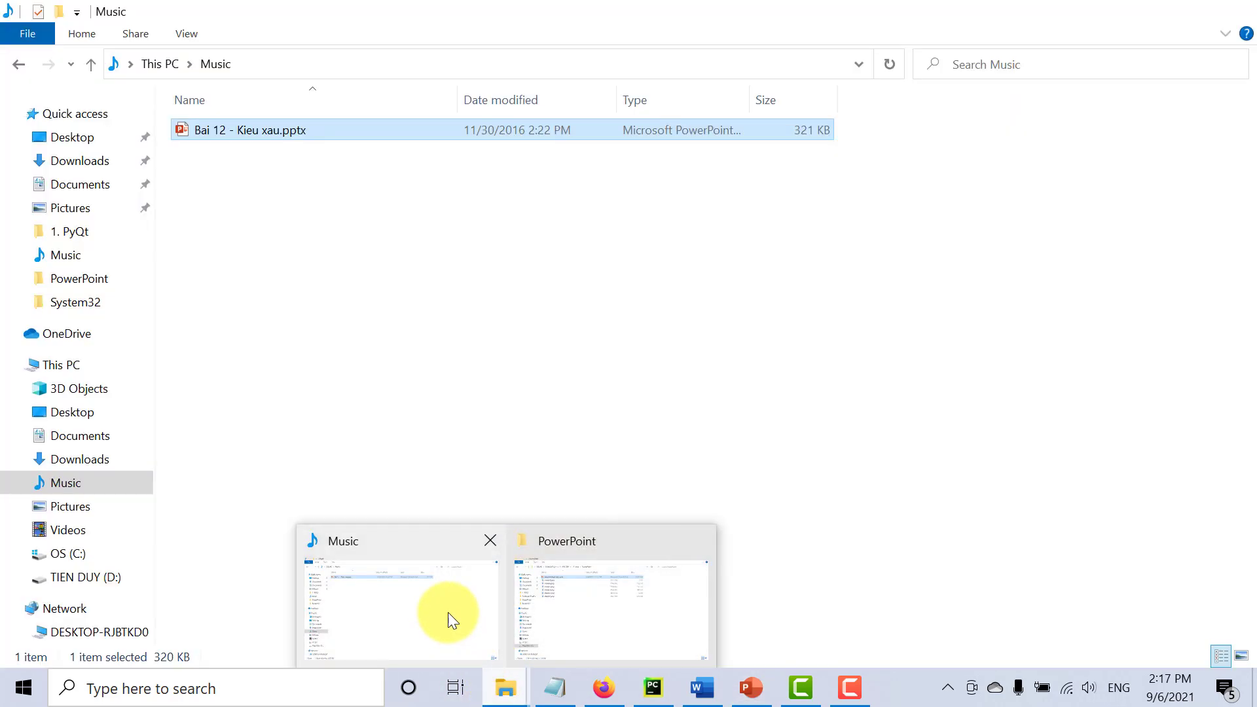
Step: Confirm Picture1.jpg appears in File Explorer's Pictures folder, then return to PowerPoint
click(448, 611)
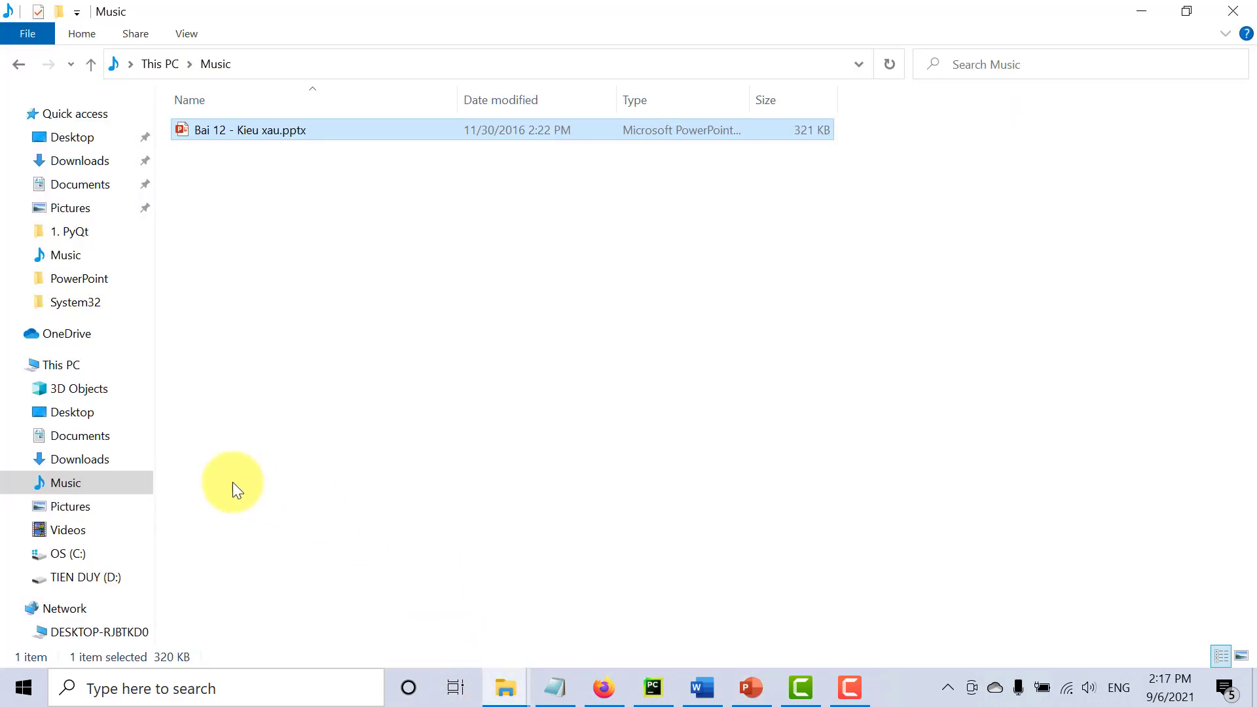
click(77, 510)
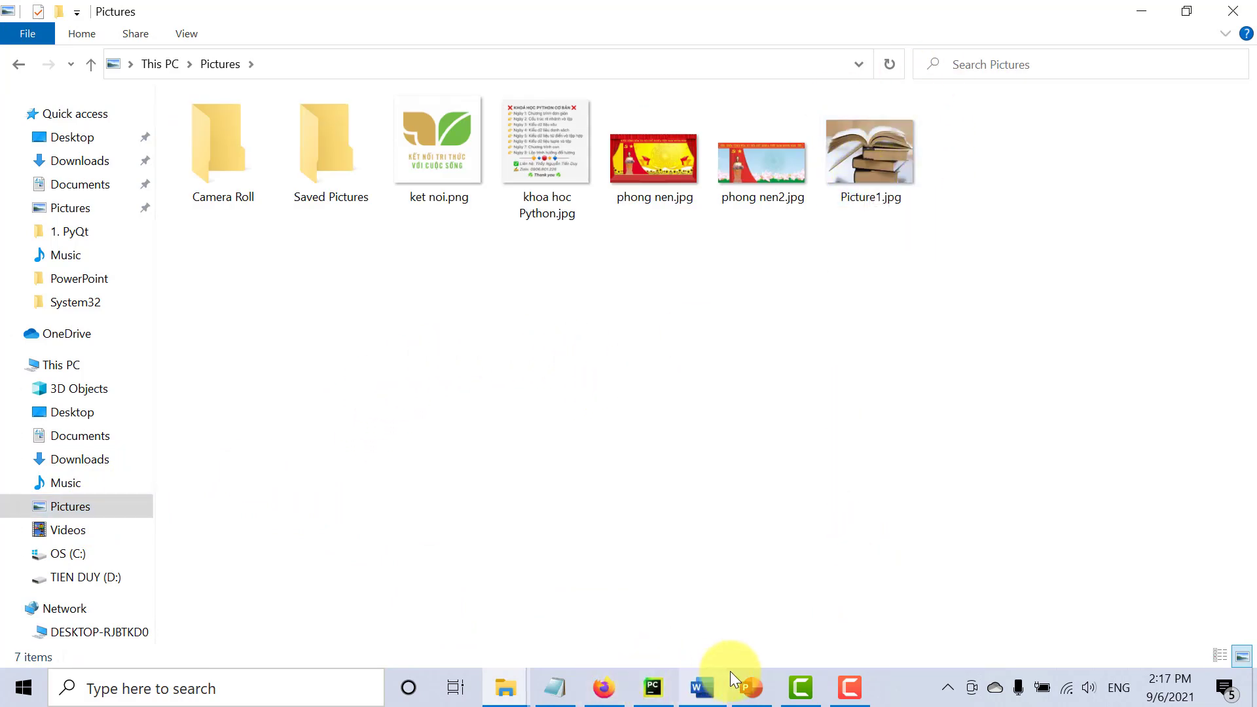
click(753, 684)
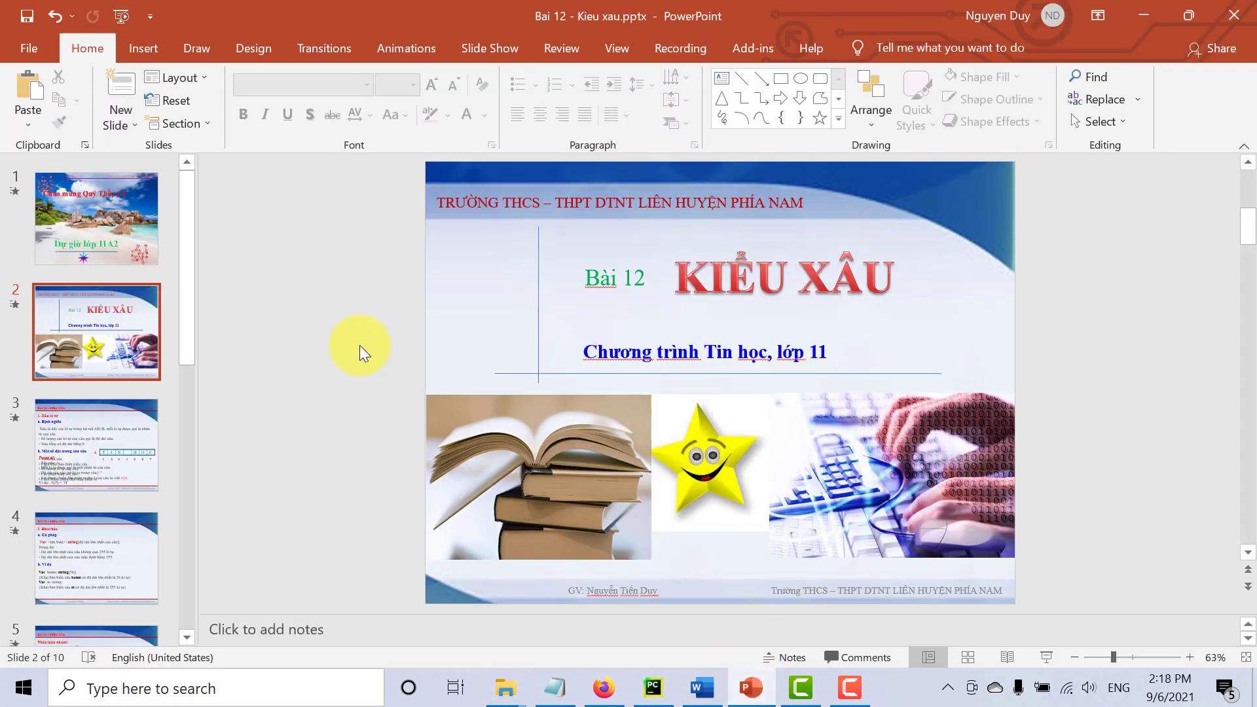
Step: Check the star and keyboard pictures on slide 2, then close the PowerPoint window
click(692, 465)
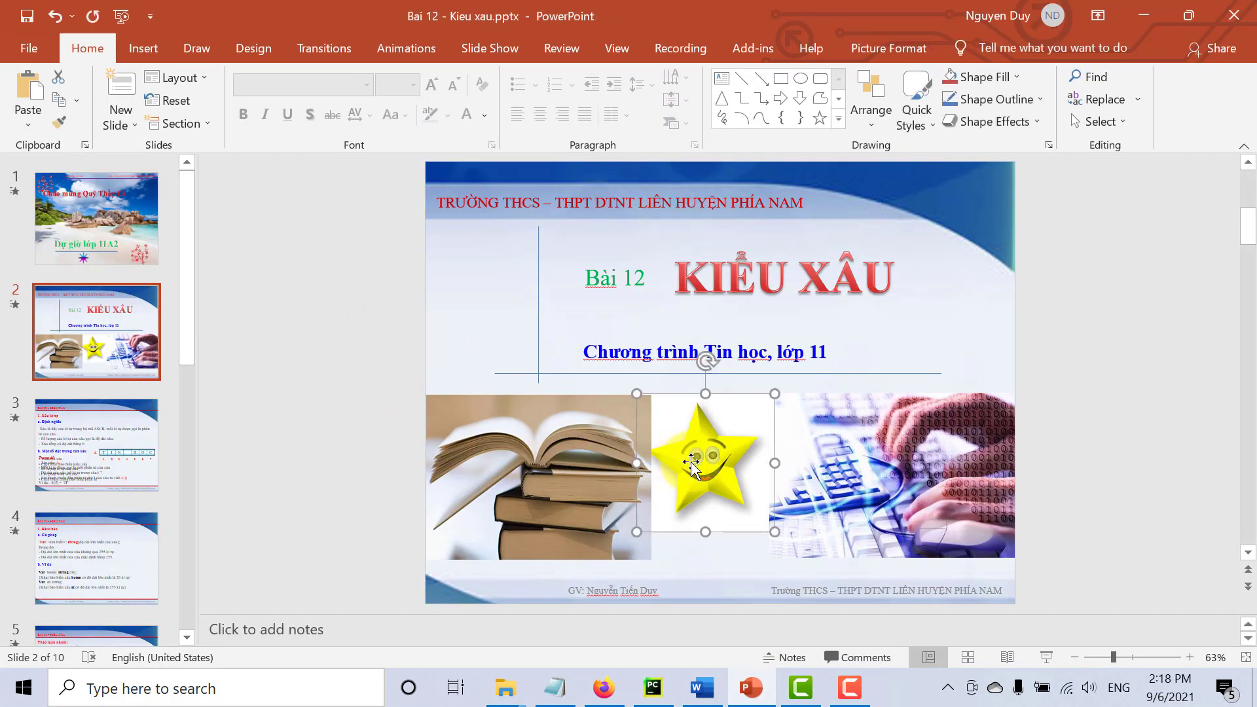
click(831, 461)
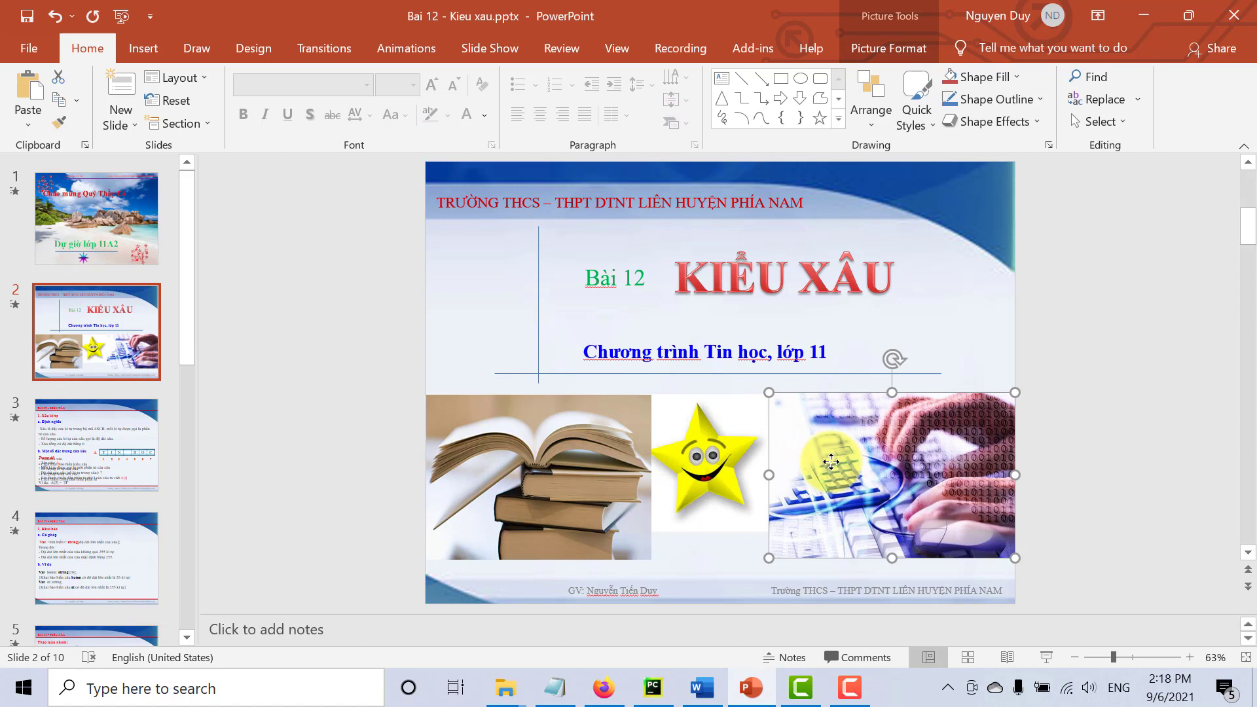
click(1071, 411)
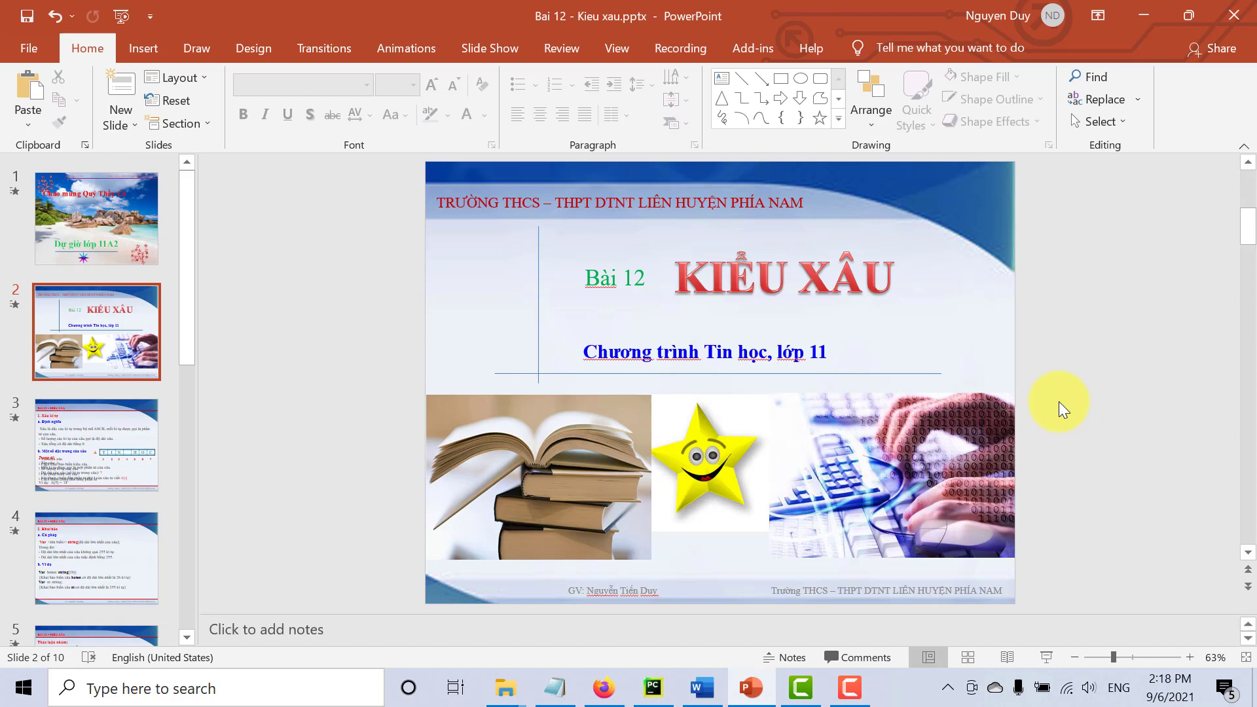
scroll(139, 511, down, 3)
scroll(123, 557, down, 2)
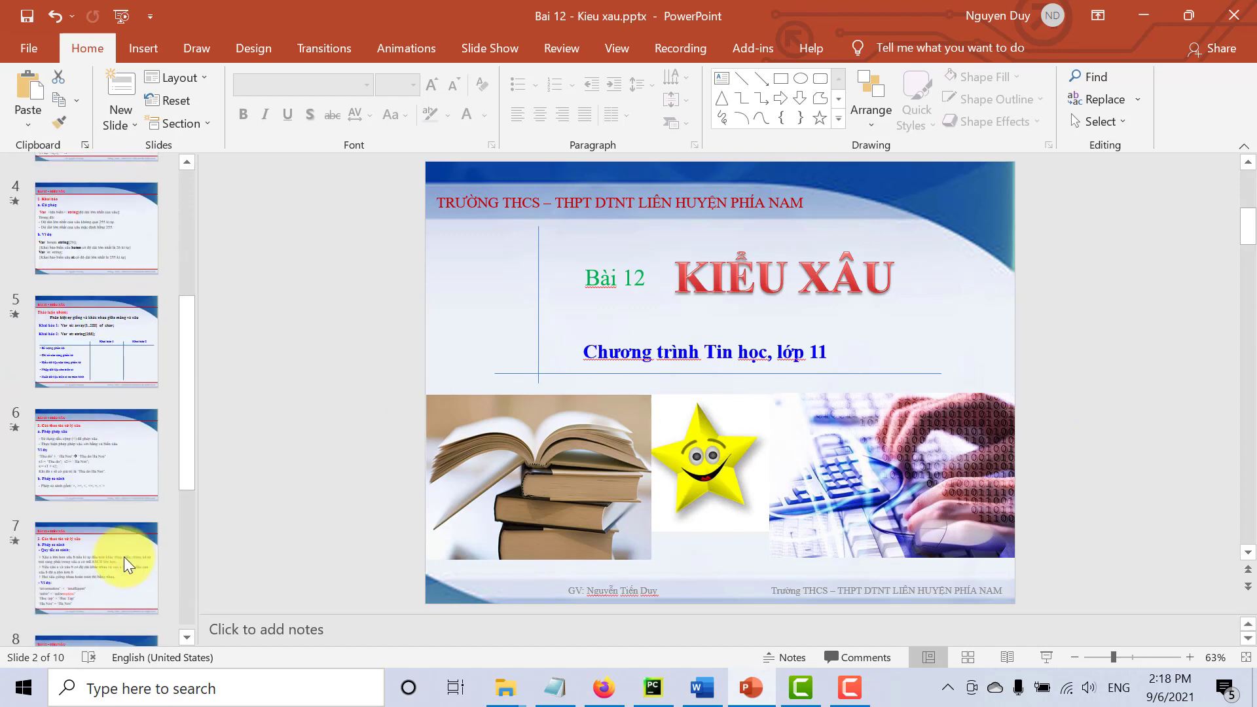
scroll(123, 556, up, 5)
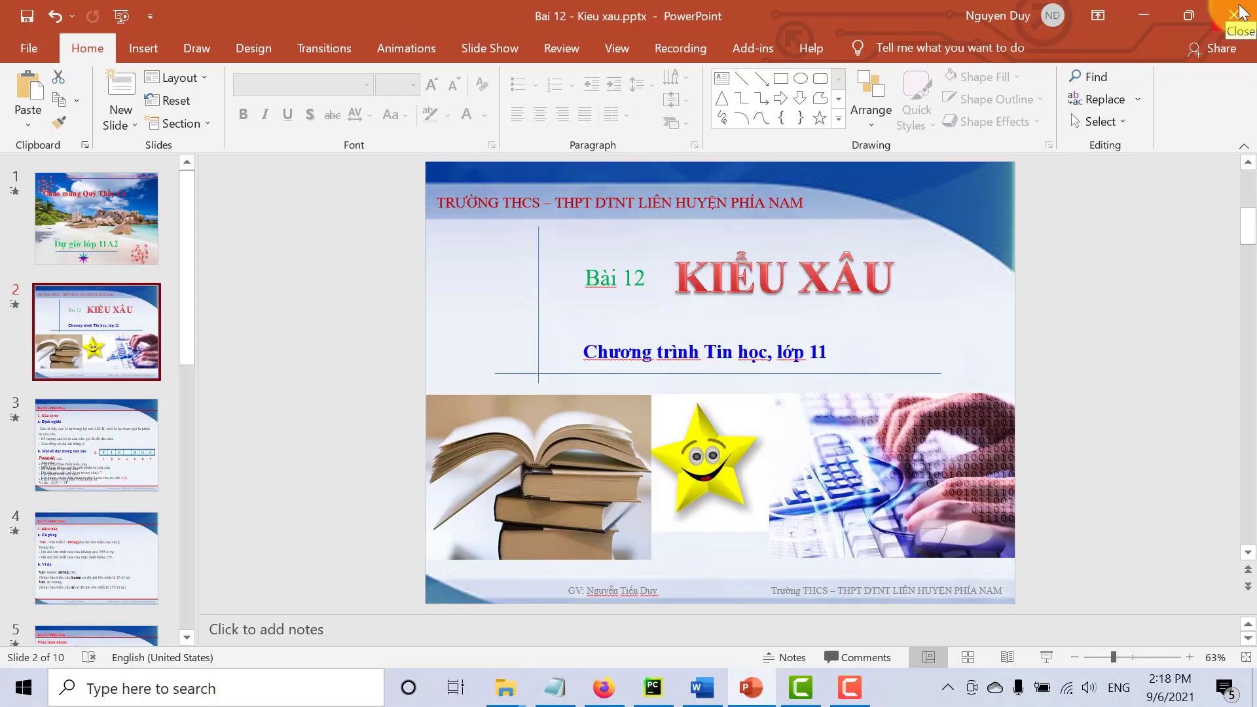
click(1239, 7)
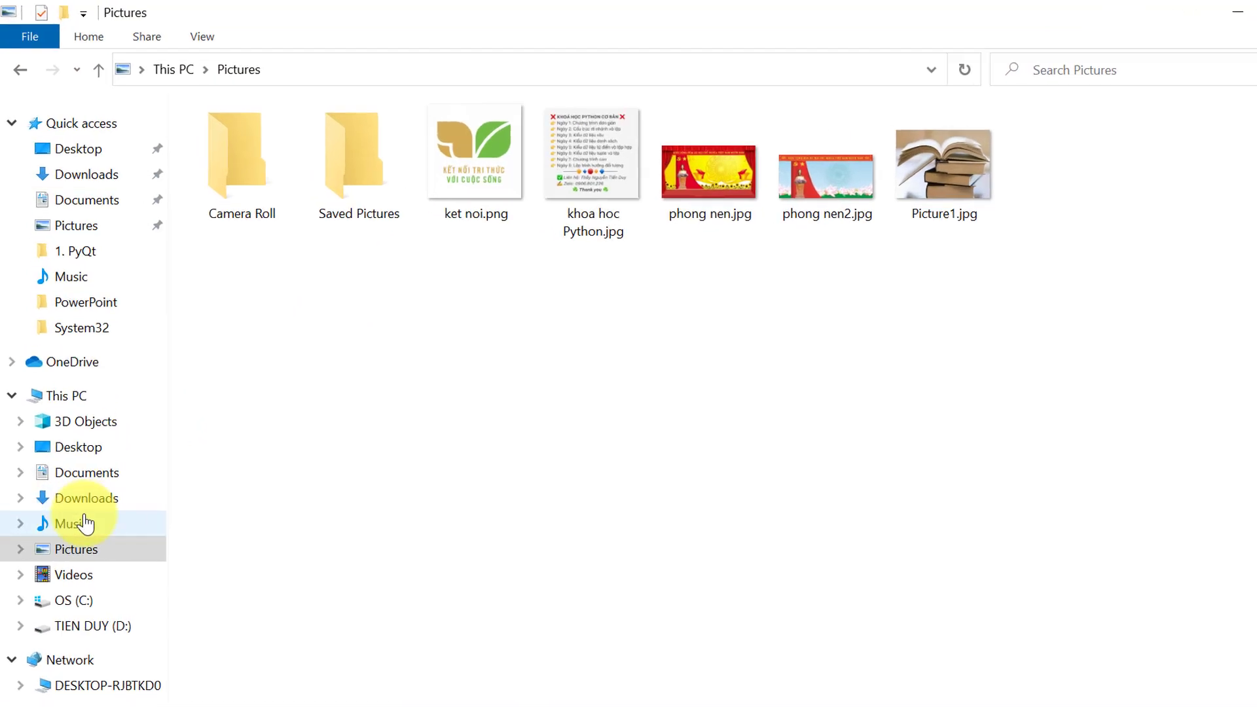
Step: In the Music folder, turn on file name extensions and select Bai 12 - Kieu xau.pptx
click(84, 524)
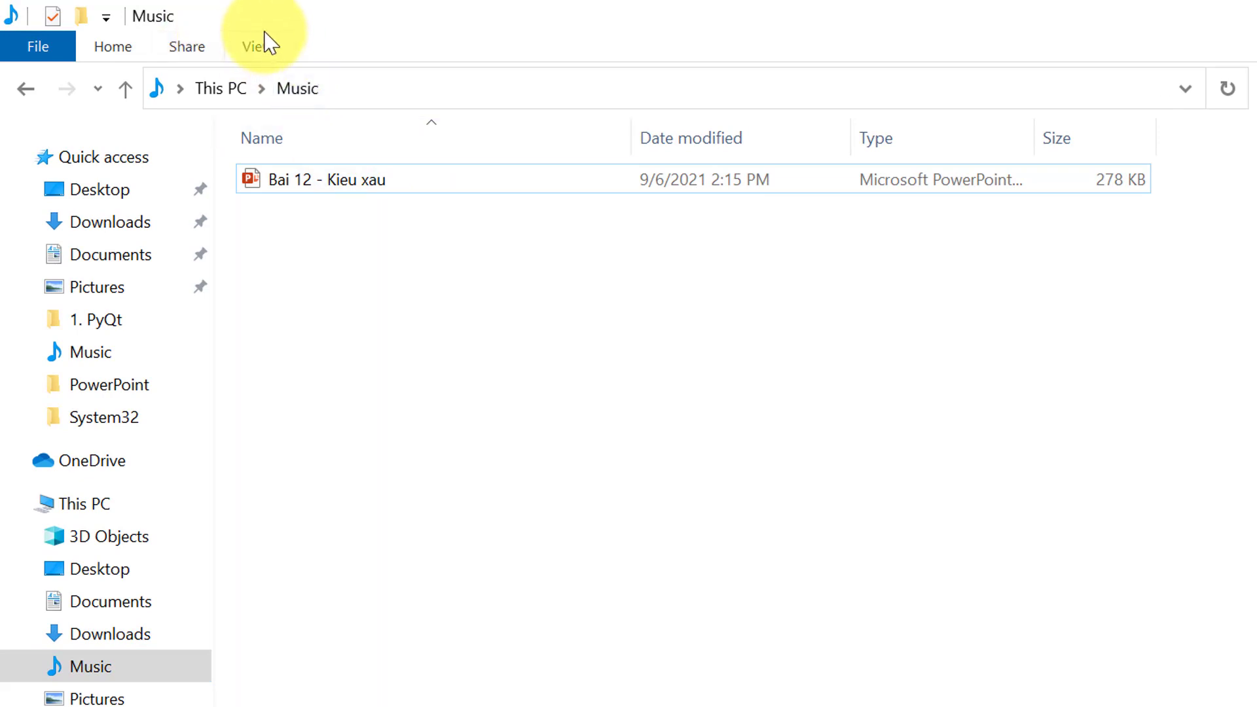
click(258, 47)
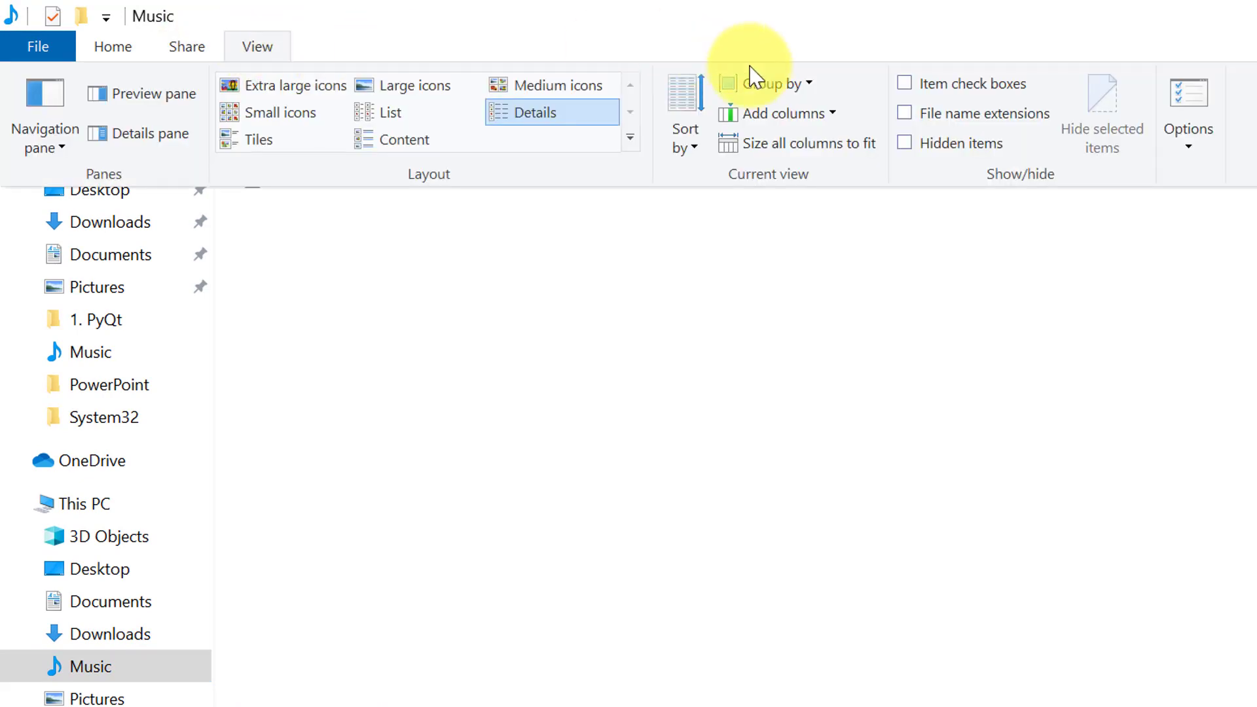
click(904, 114)
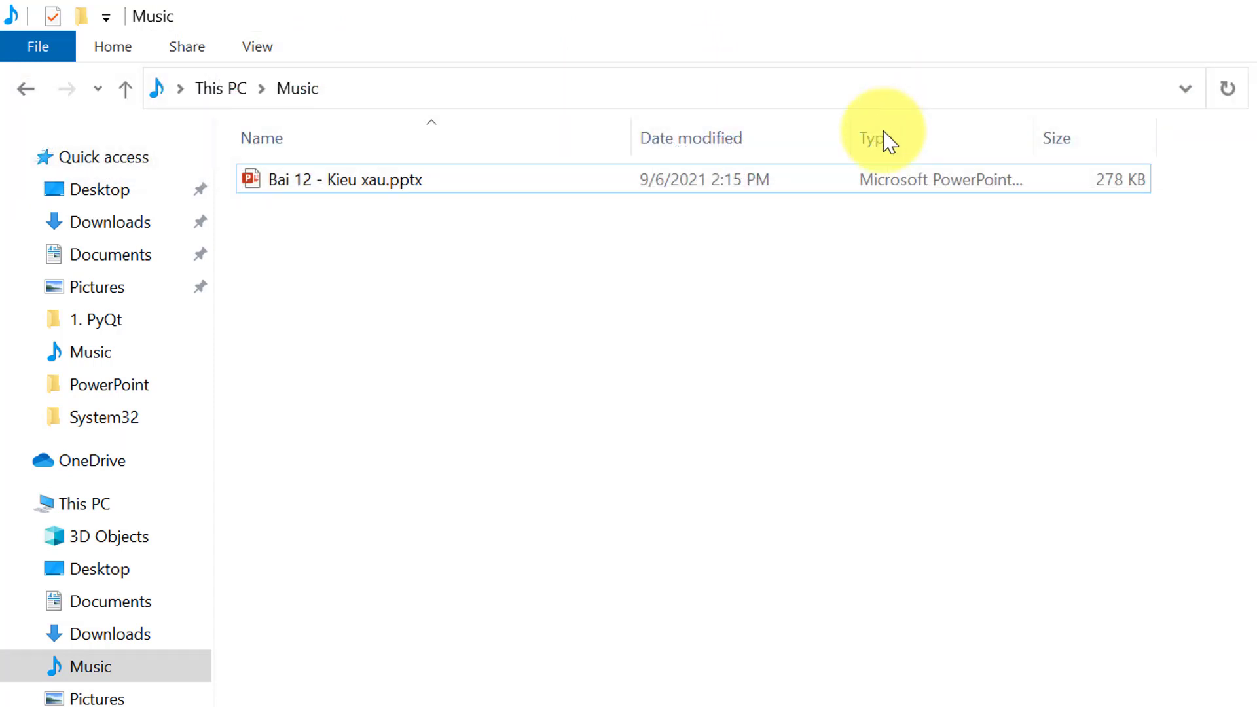
click(403, 194)
mouse_move(344, 180)
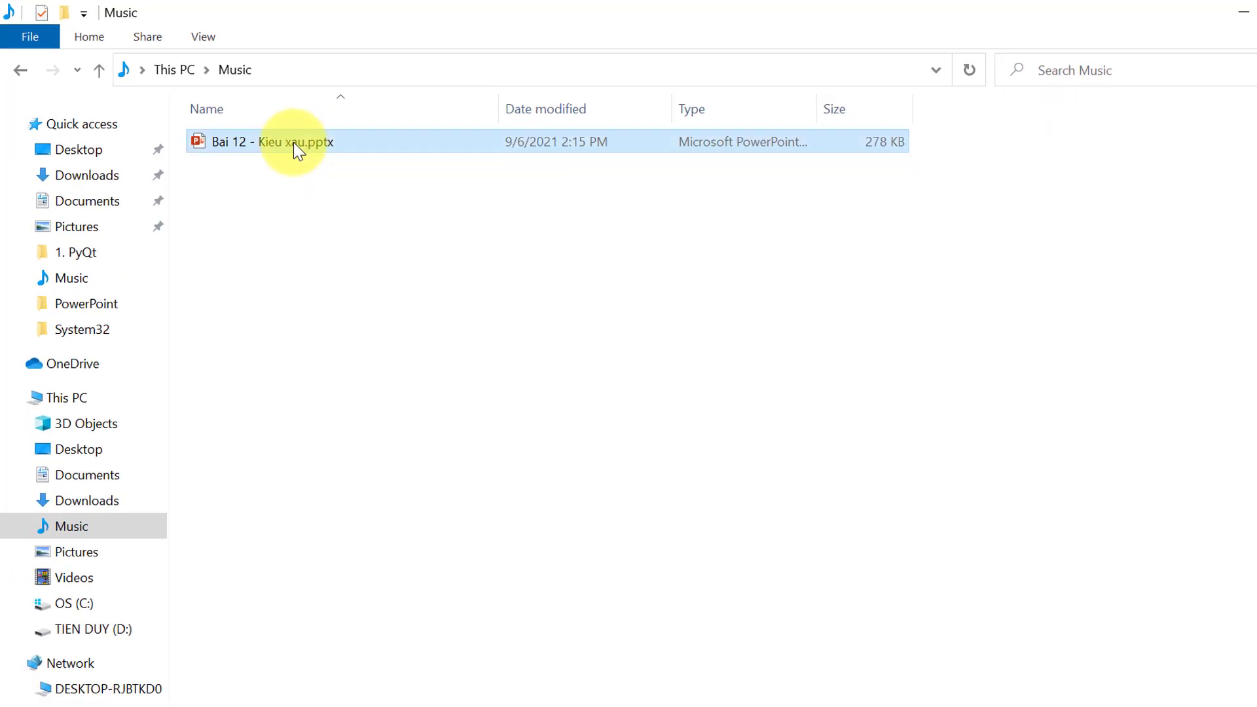
Step: Change the file's extension from .pptx to .zip, accepting the extension-change warning
right_click(294, 143)
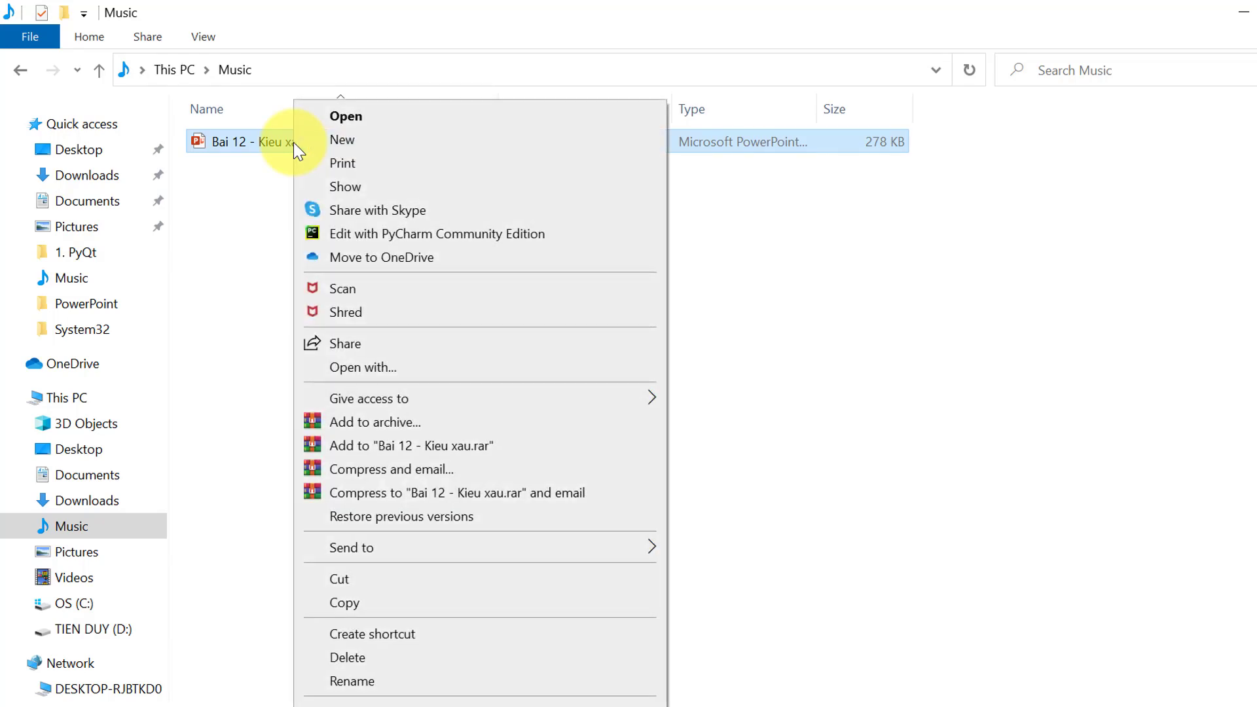
click(393, 681)
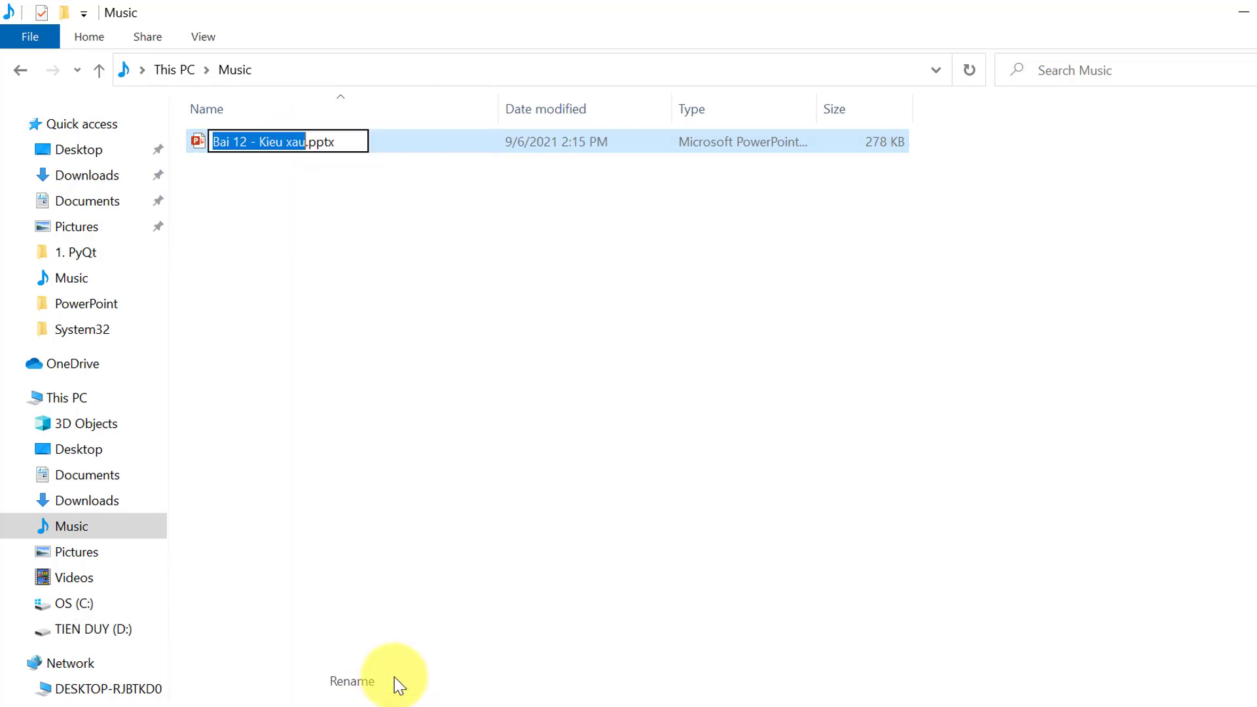
double_click(345, 141)
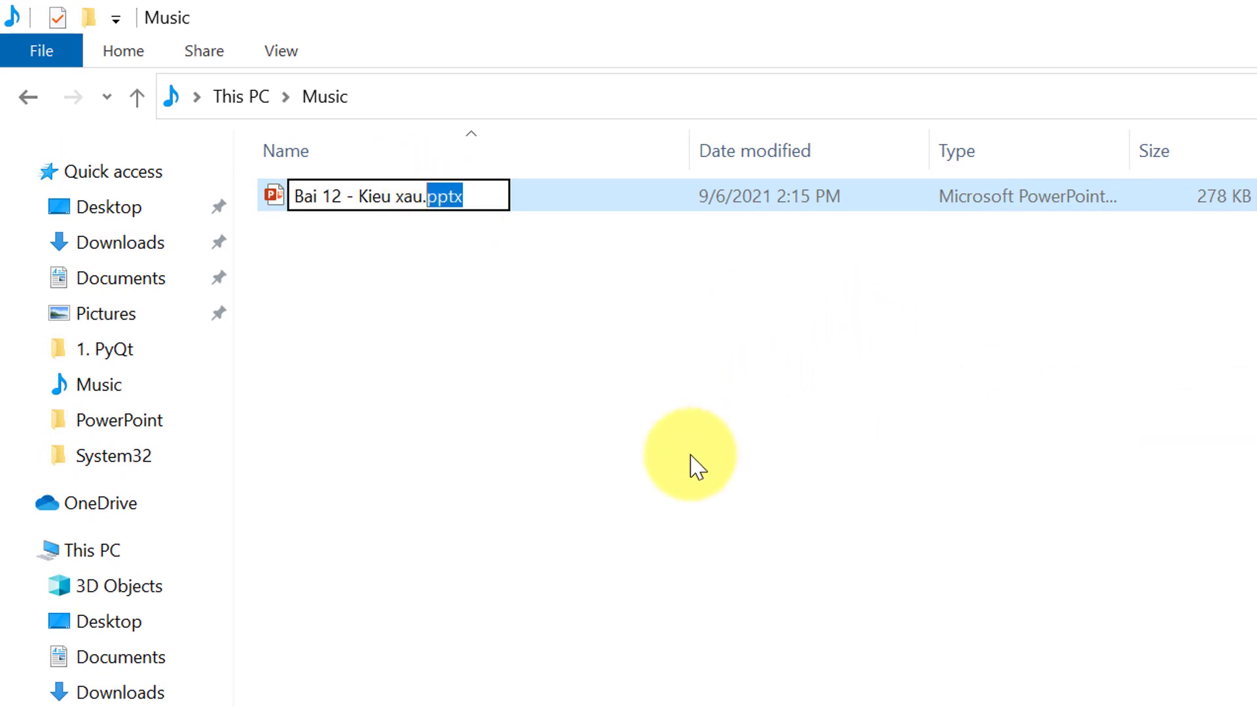
text(zip)
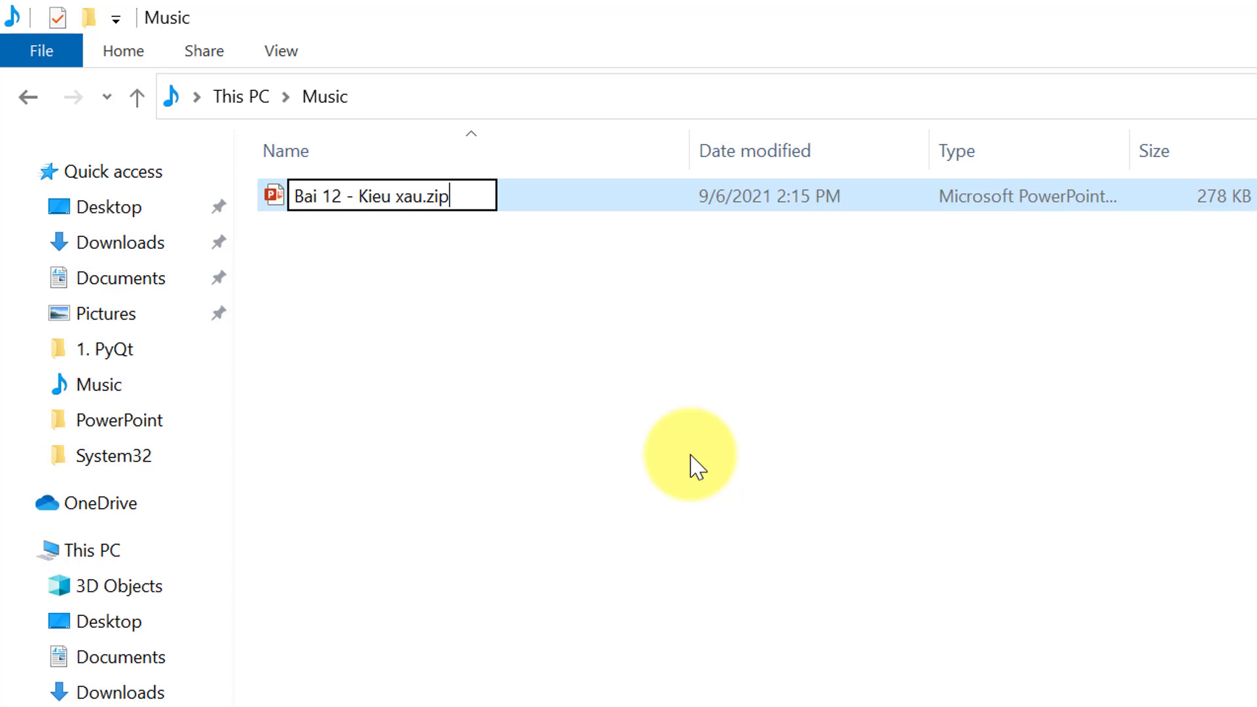
key(Return)
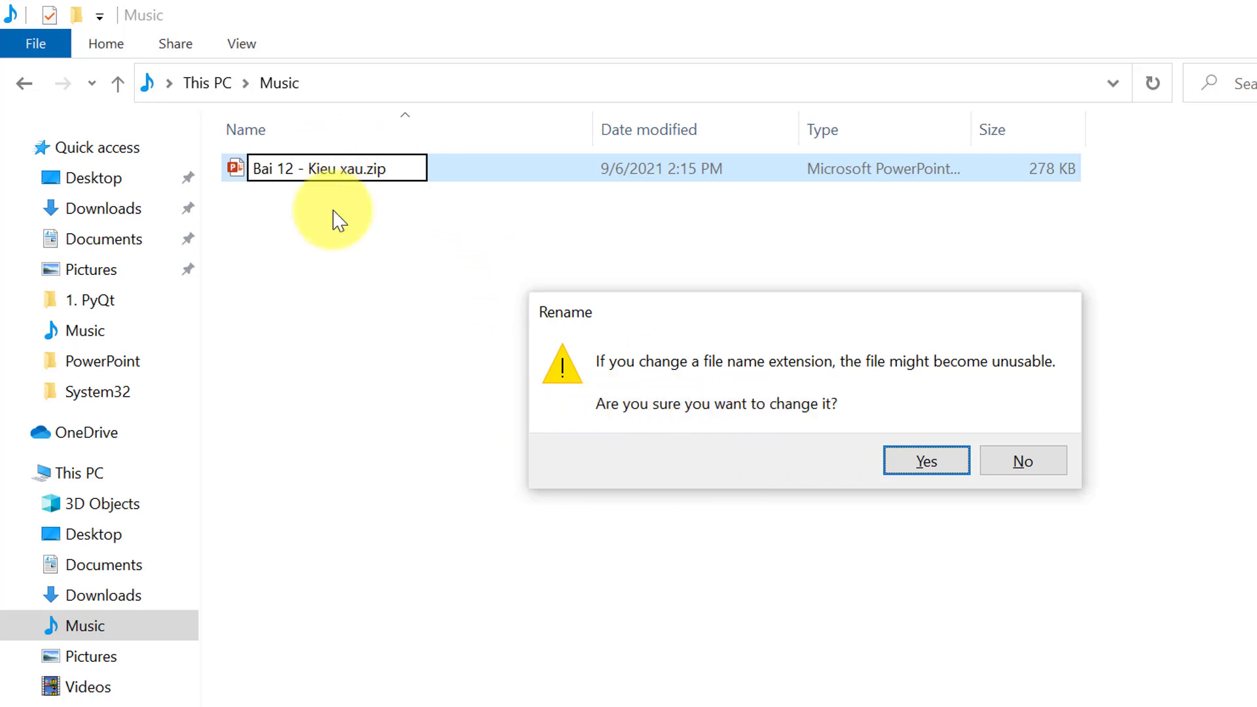
click(904, 471)
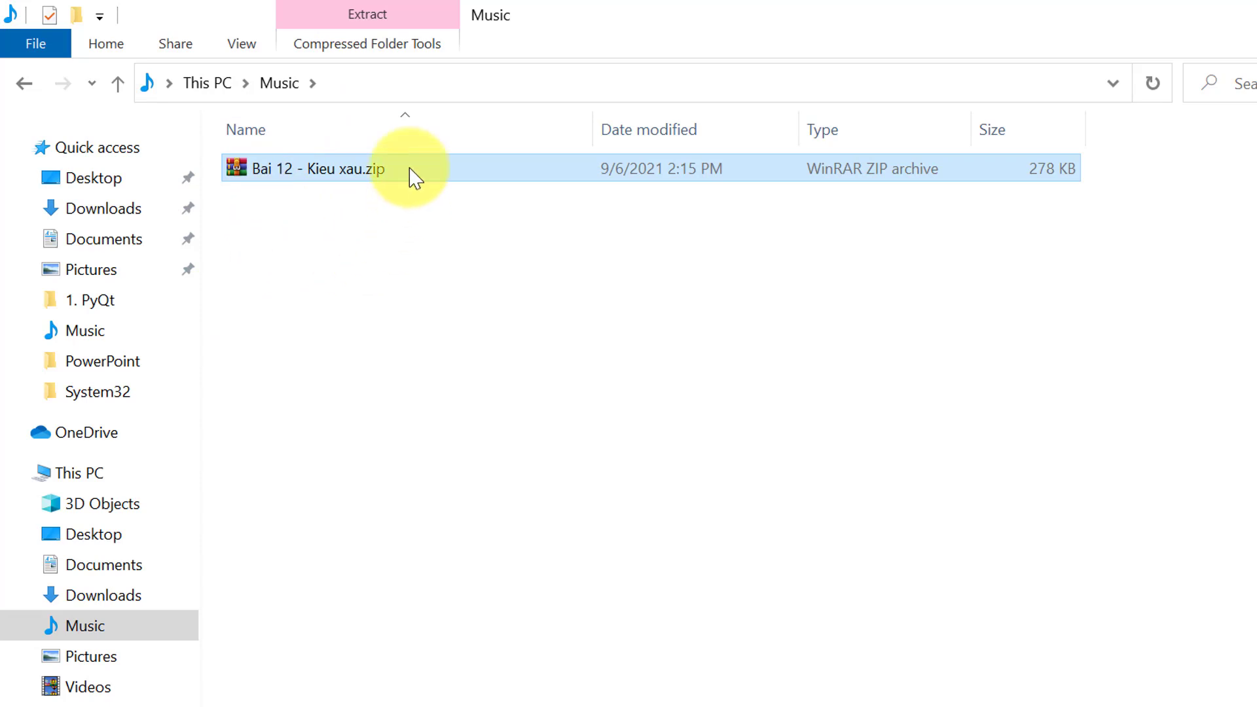
Step: Extract the ZIP with Extract to Bai 12 - Kieu xau\ and open the new folder
right_click(312, 177)
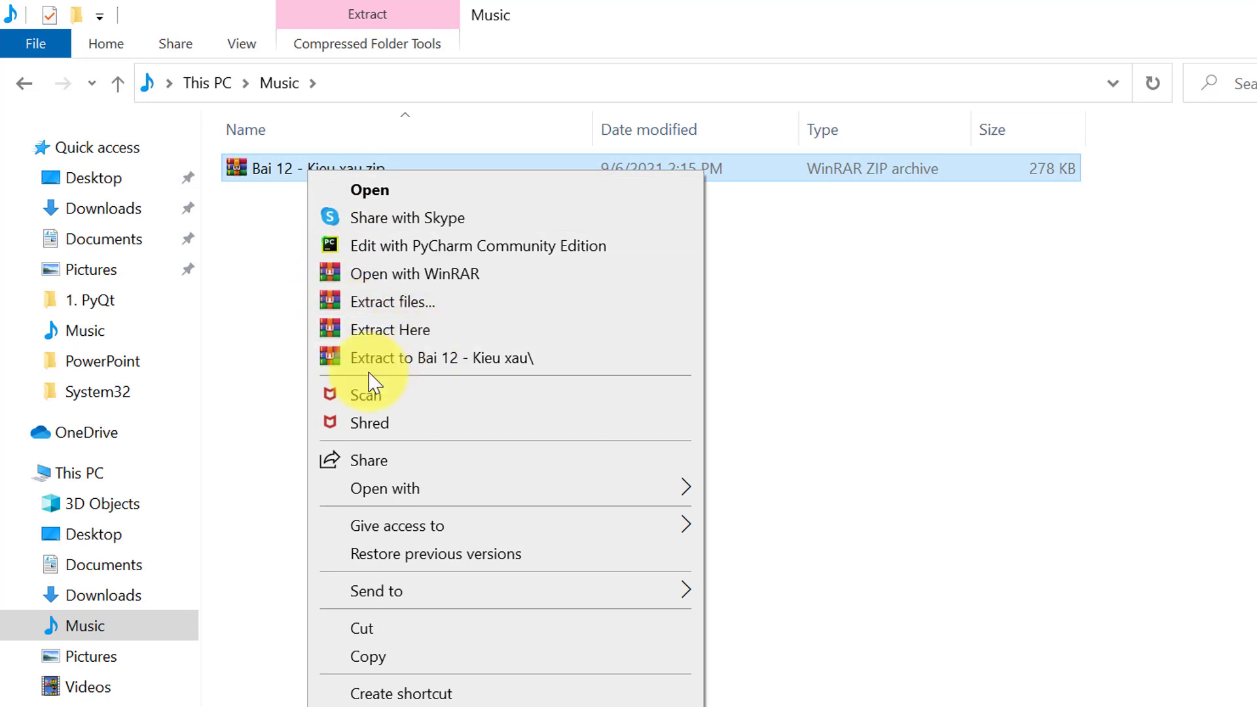
click(464, 372)
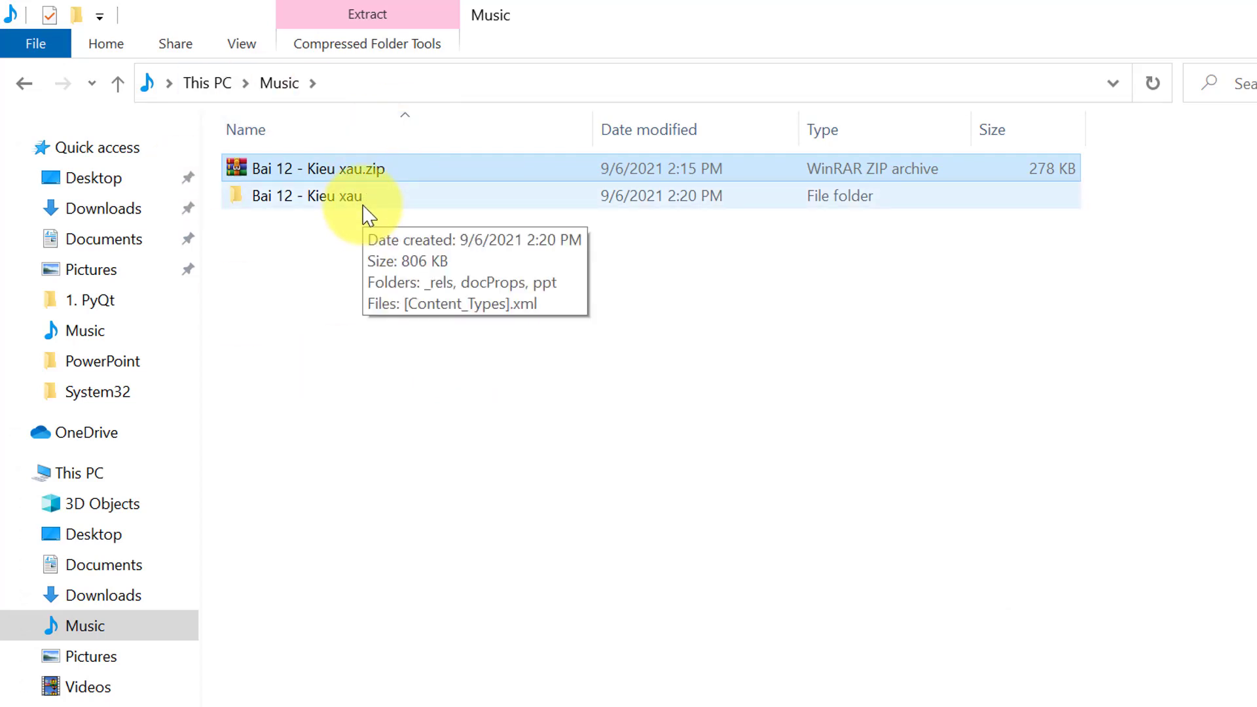
double_click(365, 208)
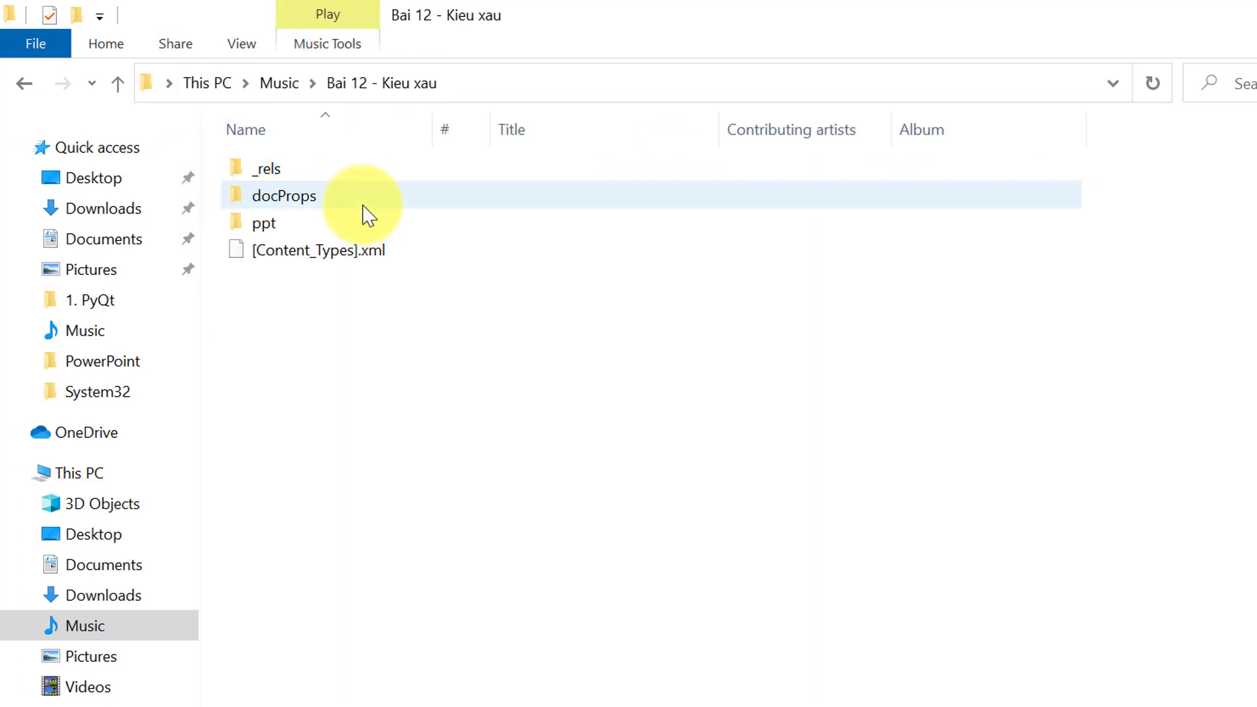
Step: Open ppt\media, select all seven images (image1–image7), then go back to Music
double_click(298, 231)
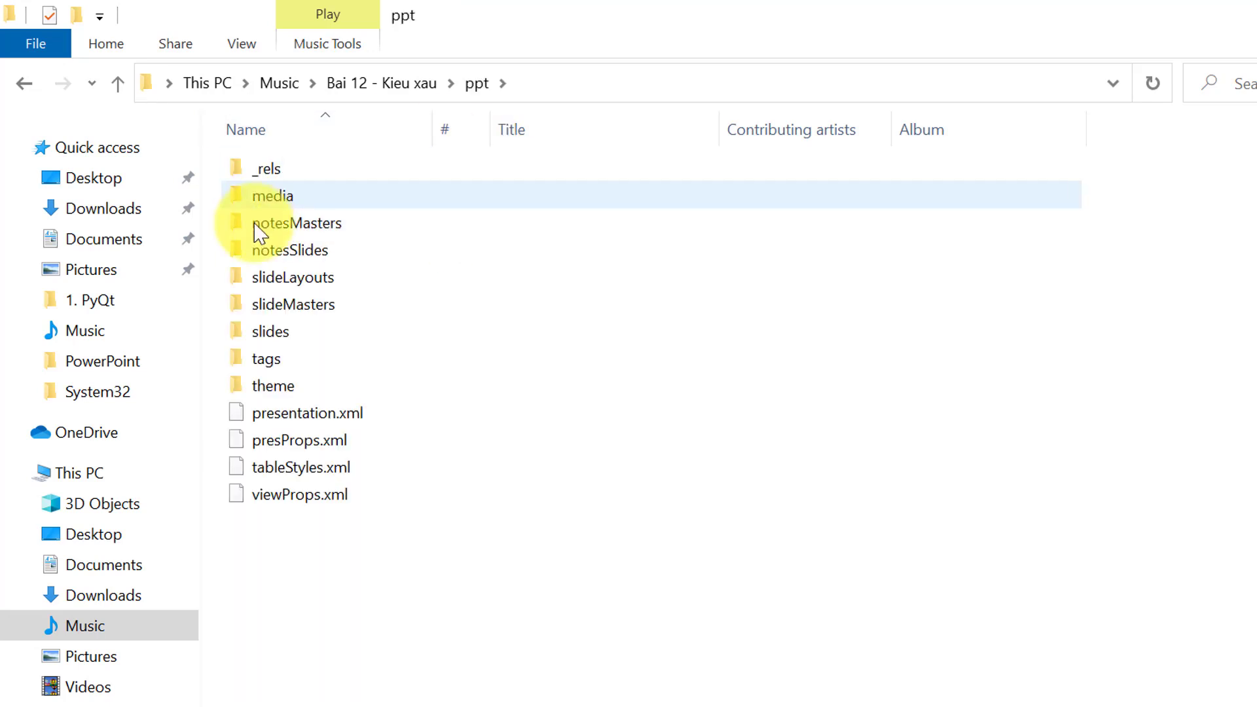
click(306, 212)
double_click(307, 211)
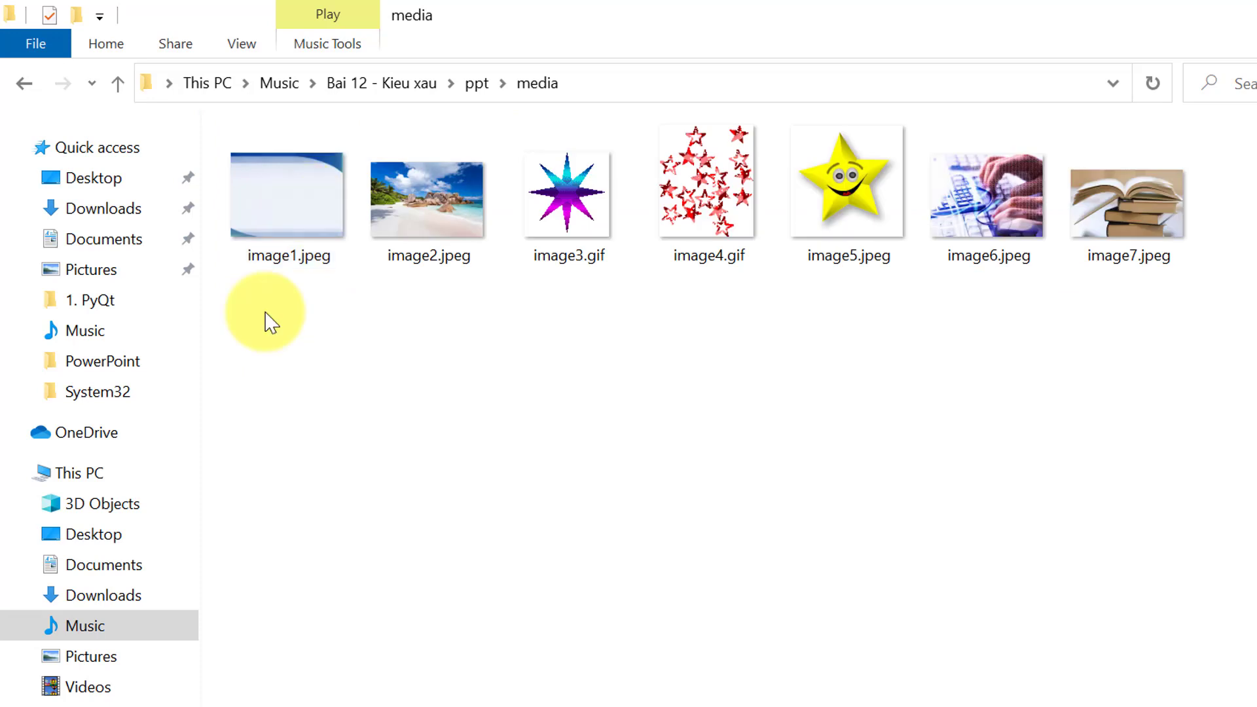
drag(269, 315, 1251, 124)
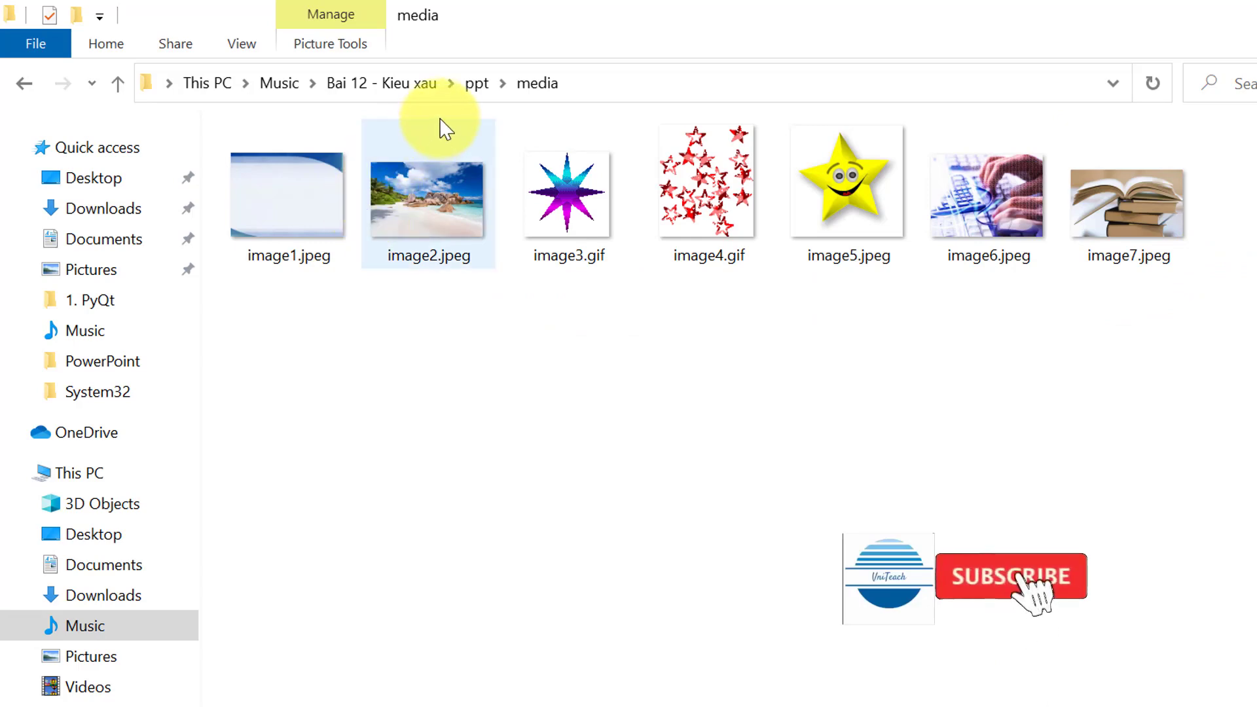
click(277, 85)
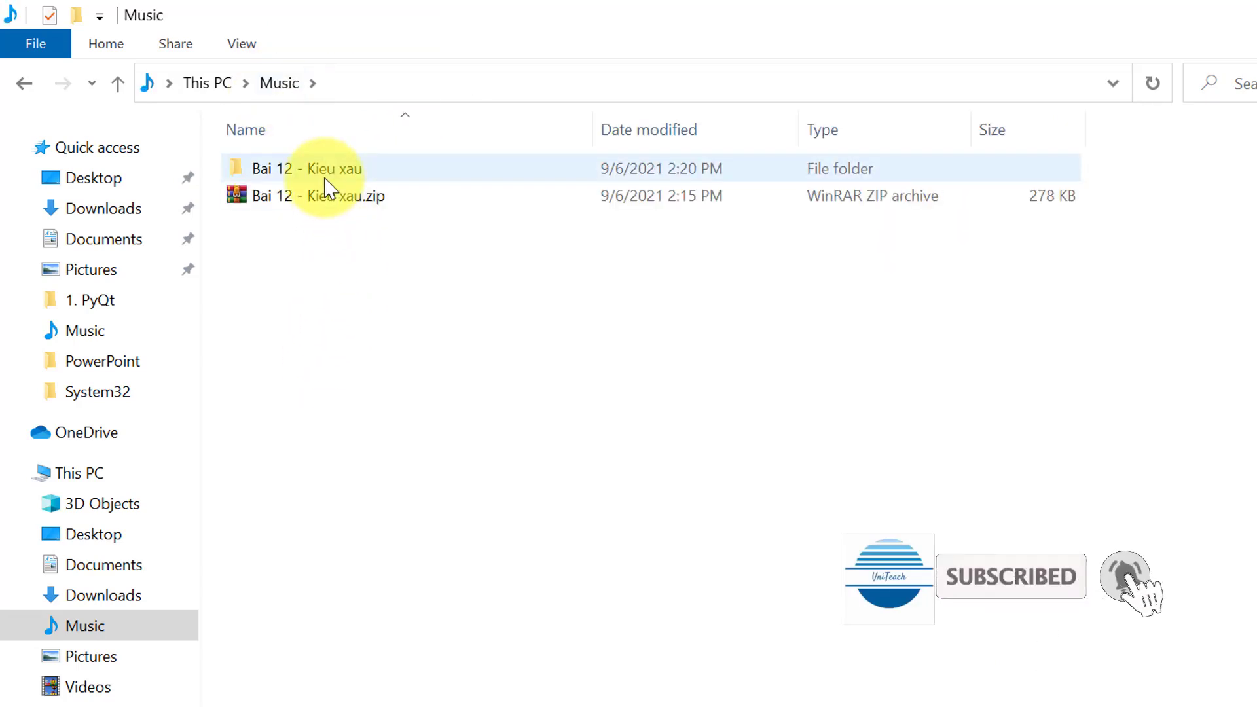
Step: Change the ZIP's extension to pptx, making its name Bai 12 - Kieu xau.pptx
click(326, 197)
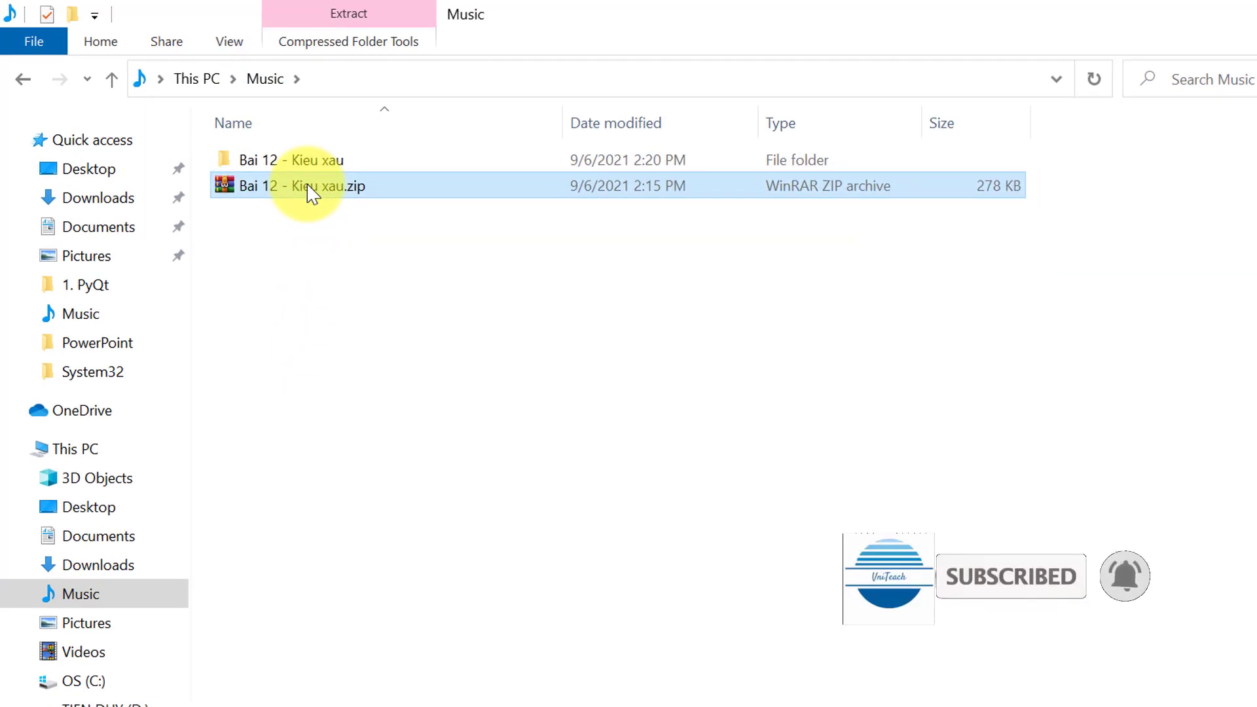
right_click(324, 197)
click(333, 660)
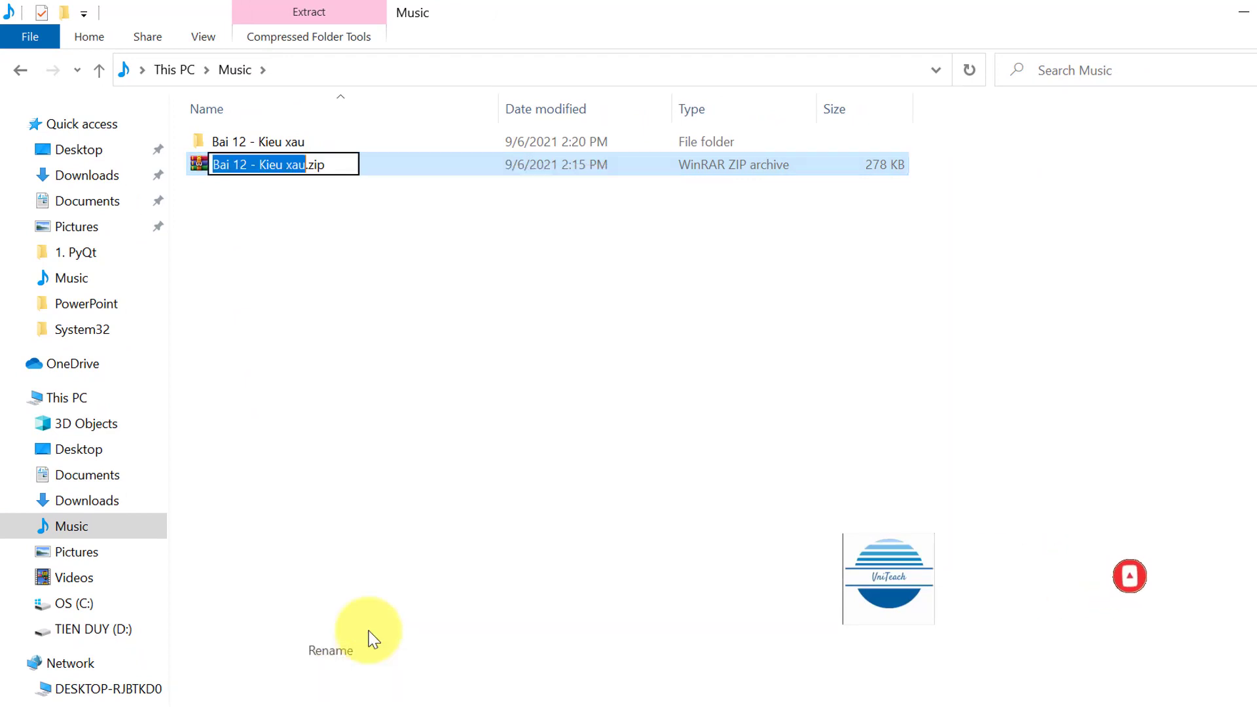
click(332, 169)
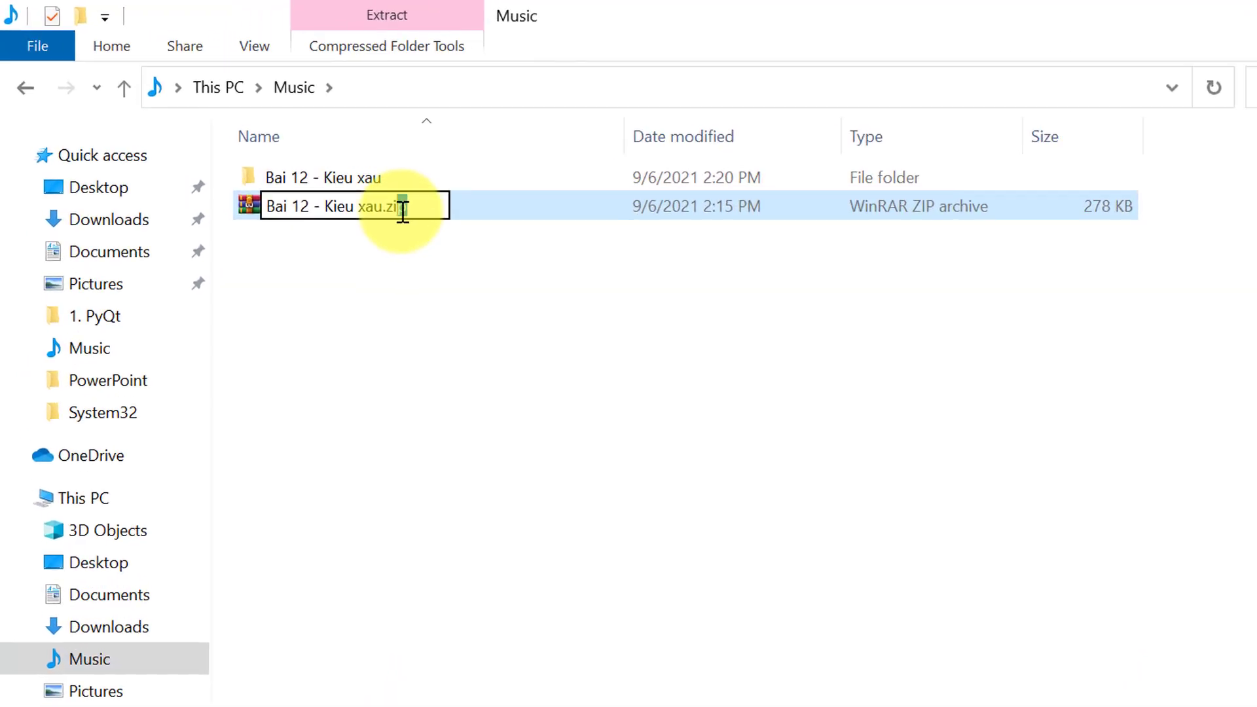
double_click(332, 169)
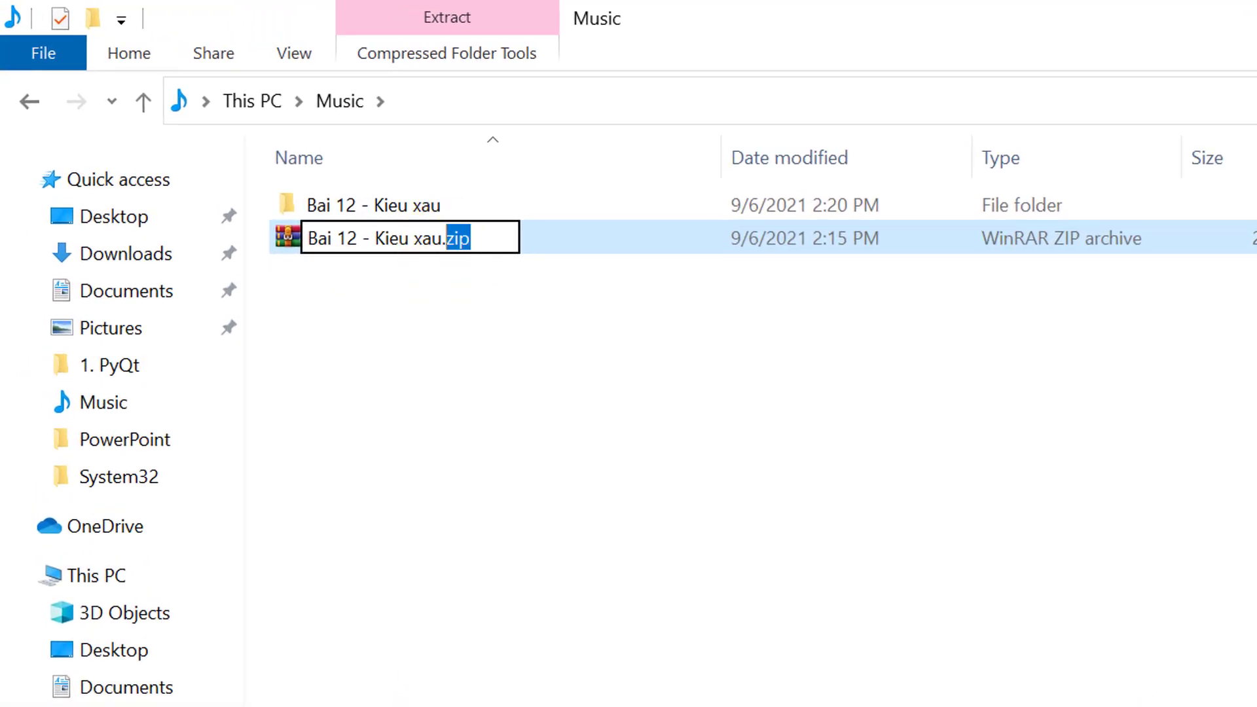
text(pptx)
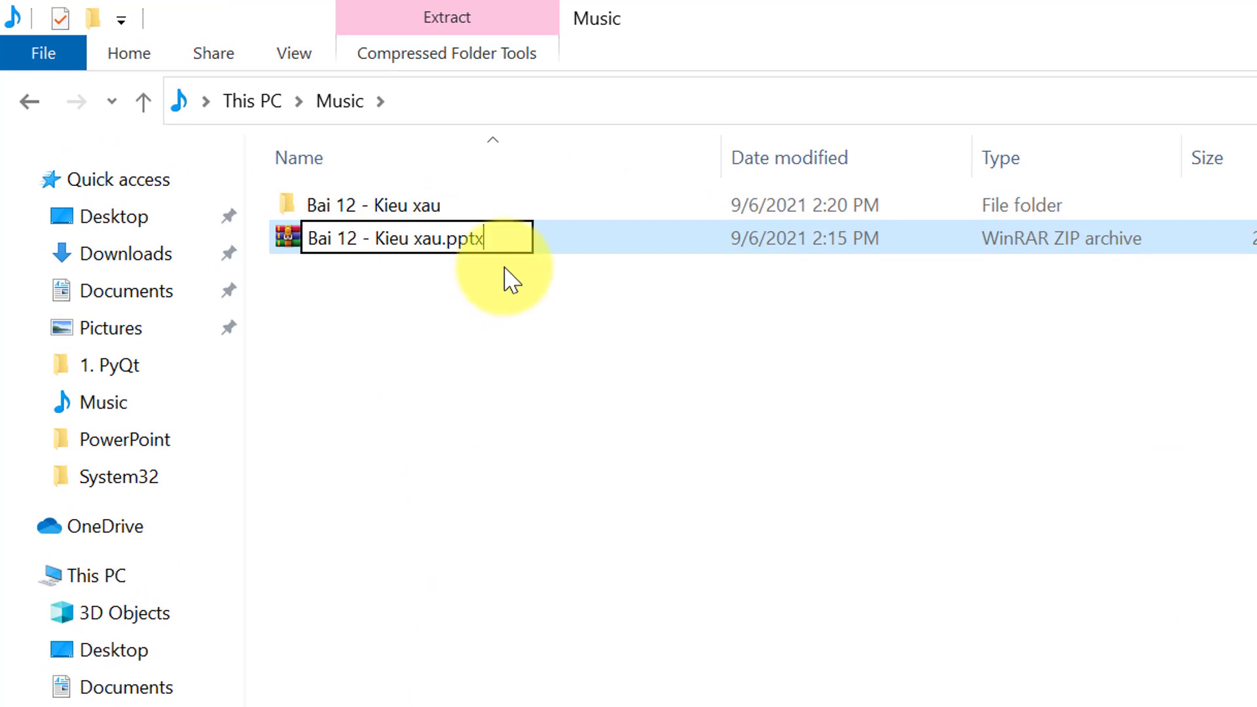
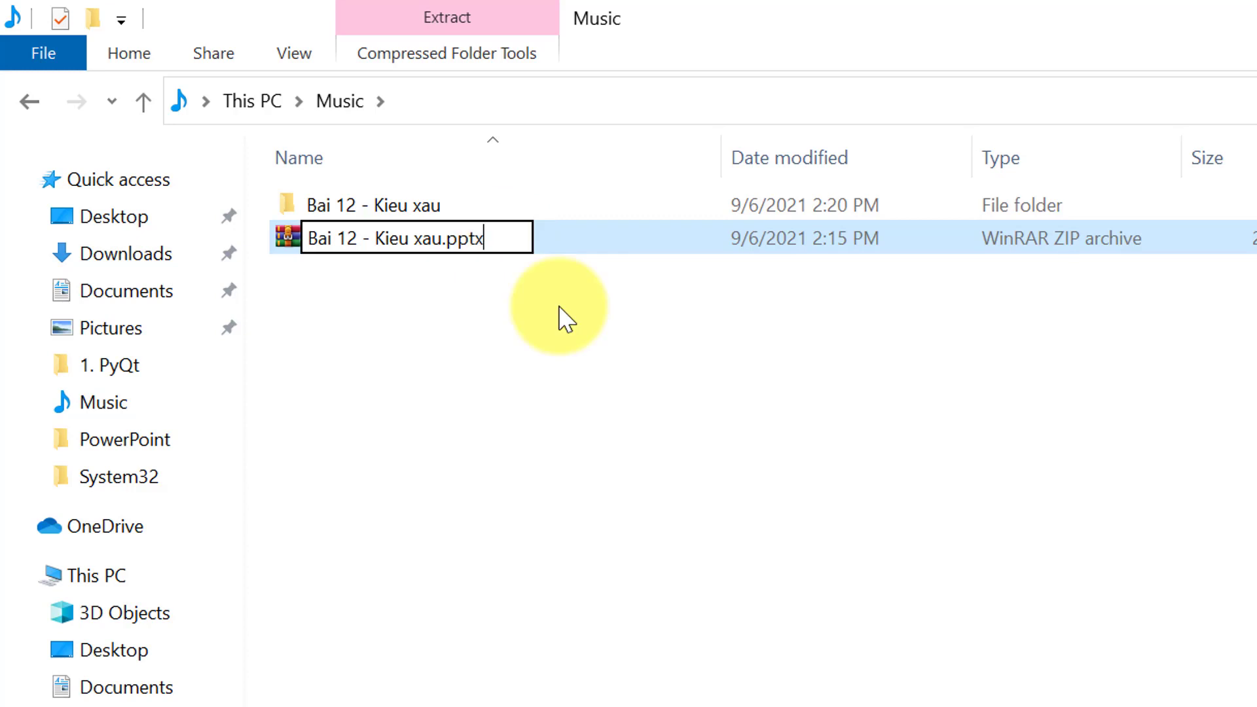
Step: Commit the rename to 'Bai 12 - Kieu xau.pptx' and accept the extension-change warning
key(Return)
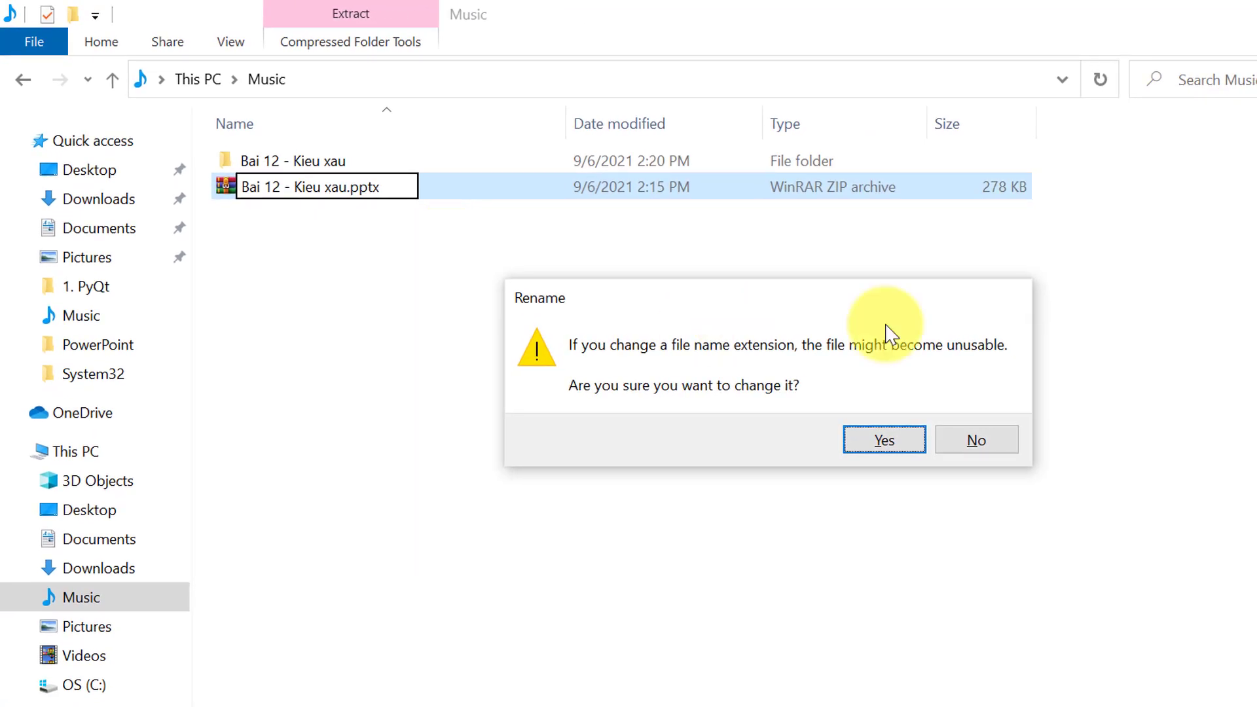
click(877, 441)
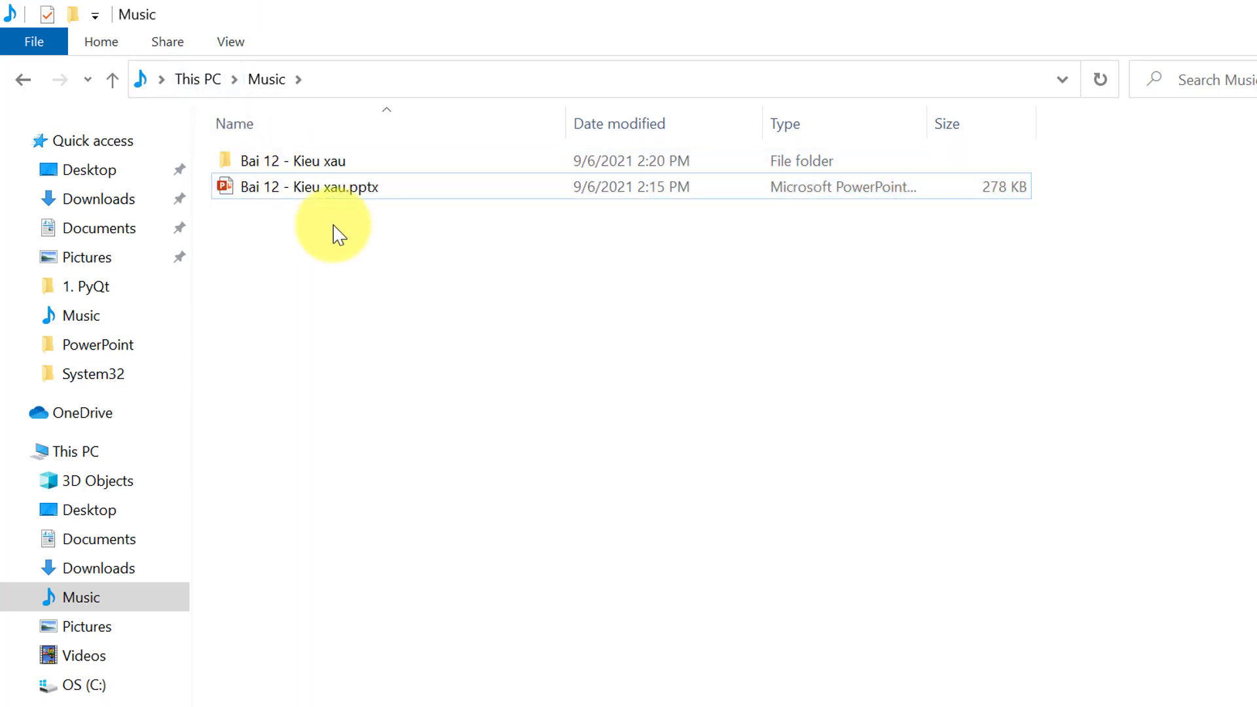
Step: Open the .pptx in PowerPoint, view slide 2, then minimize it to show ppt/media's seven images
click(321, 192)
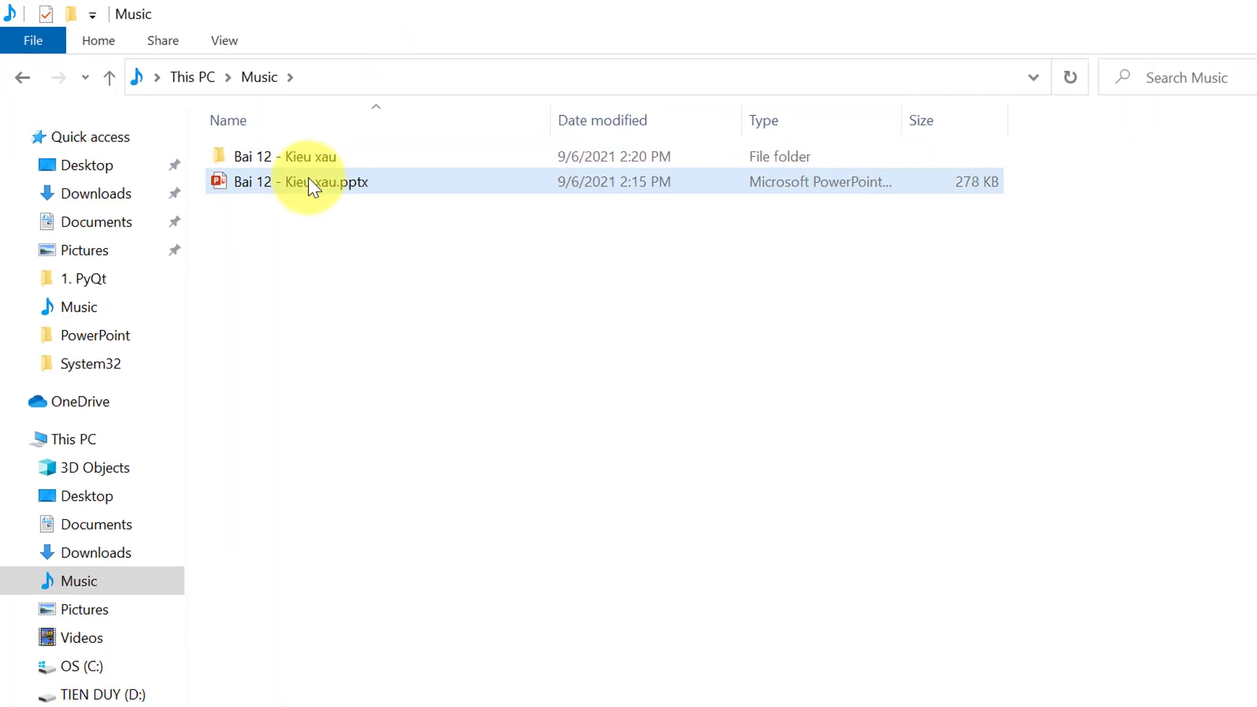
double_click(313, 188)
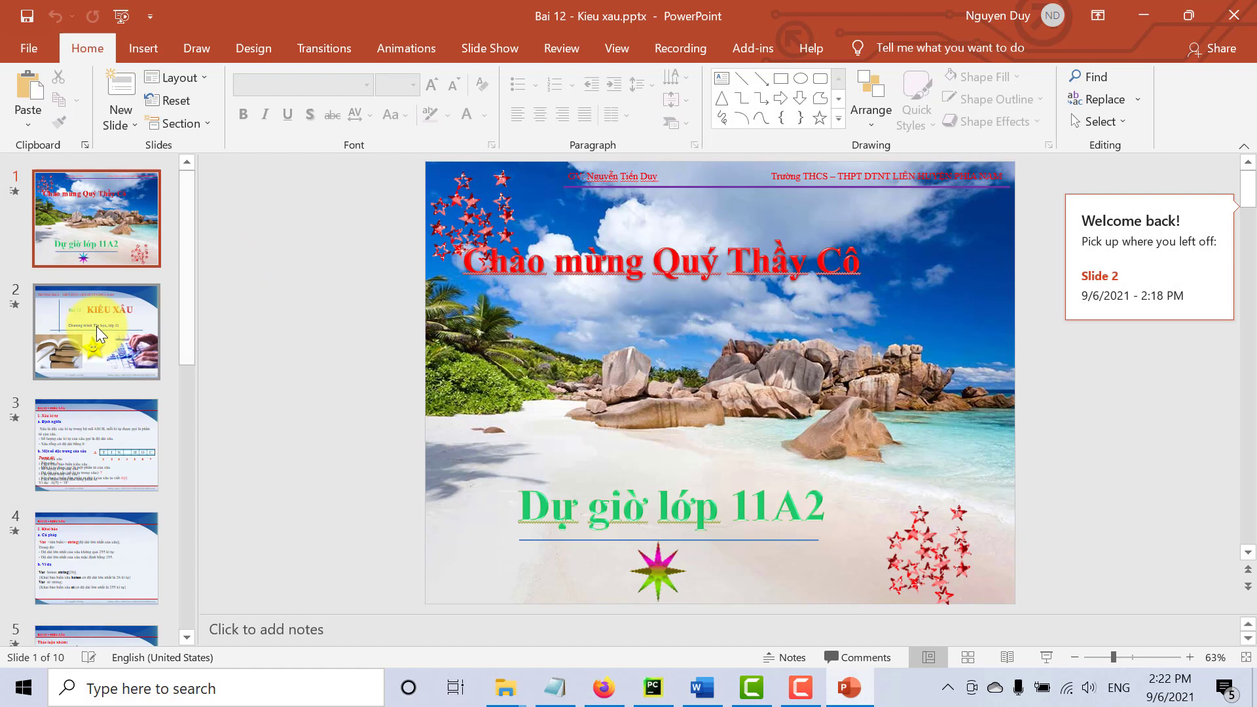
click(96, 326)
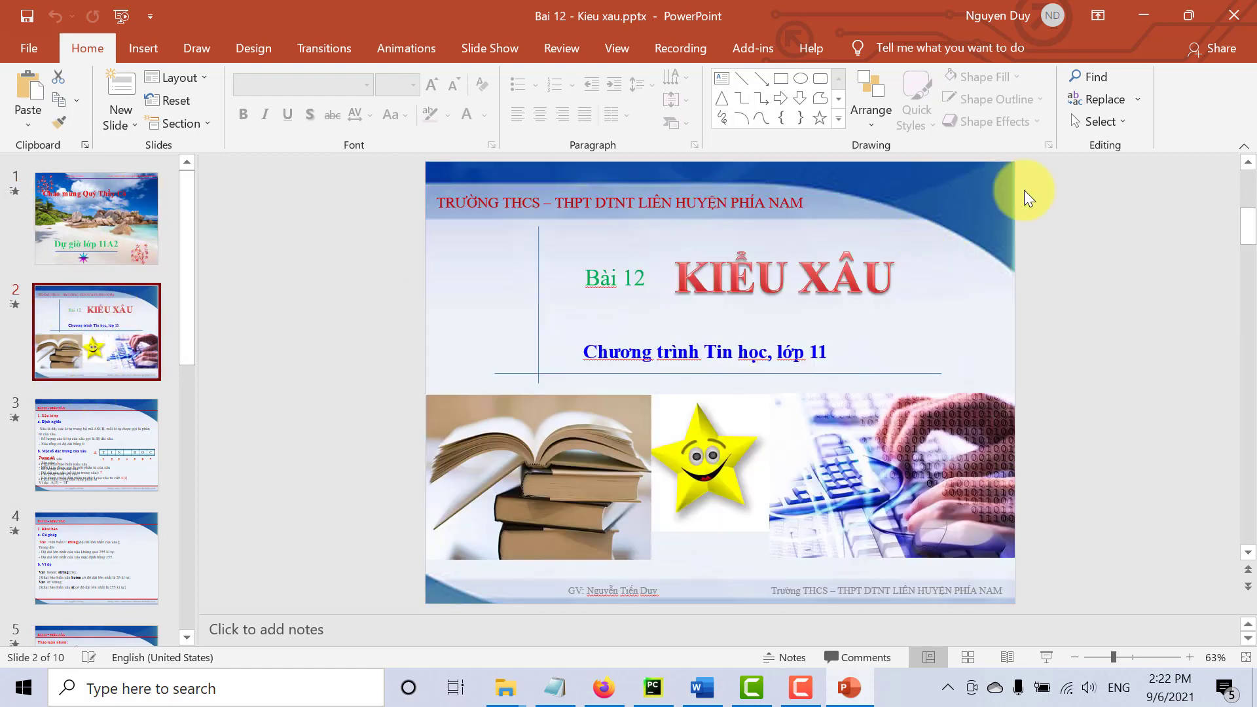
click(1250, 6)
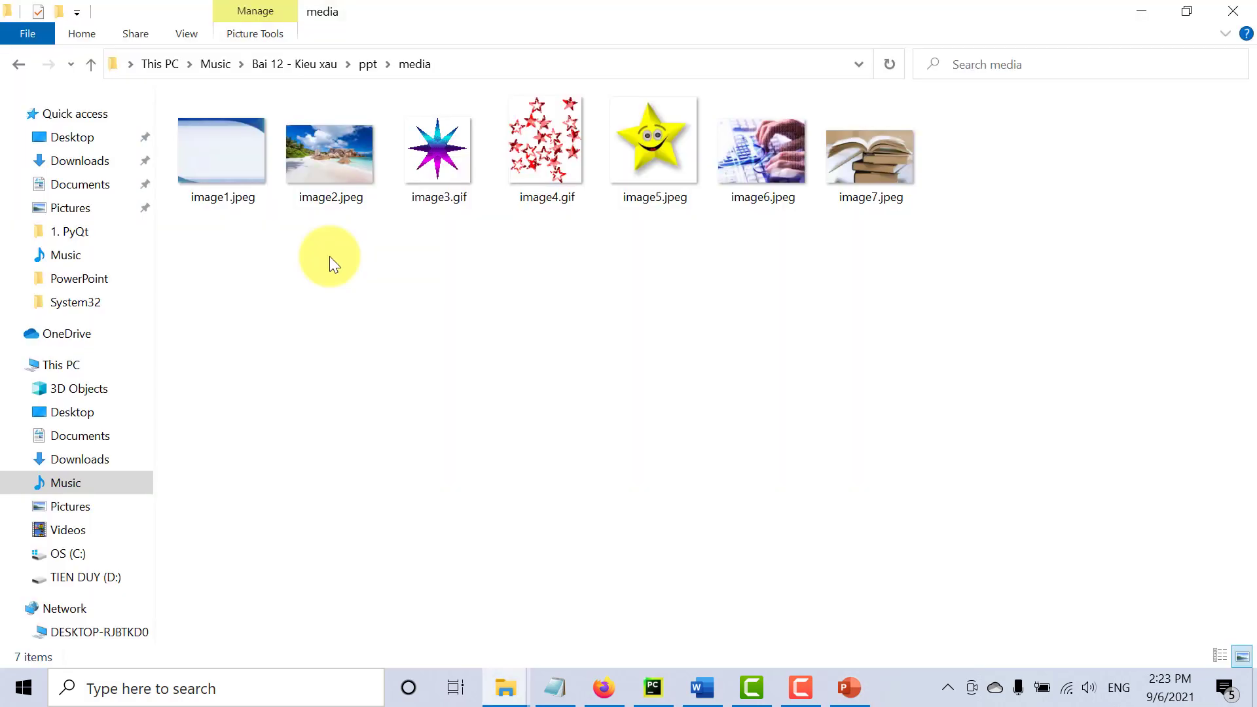